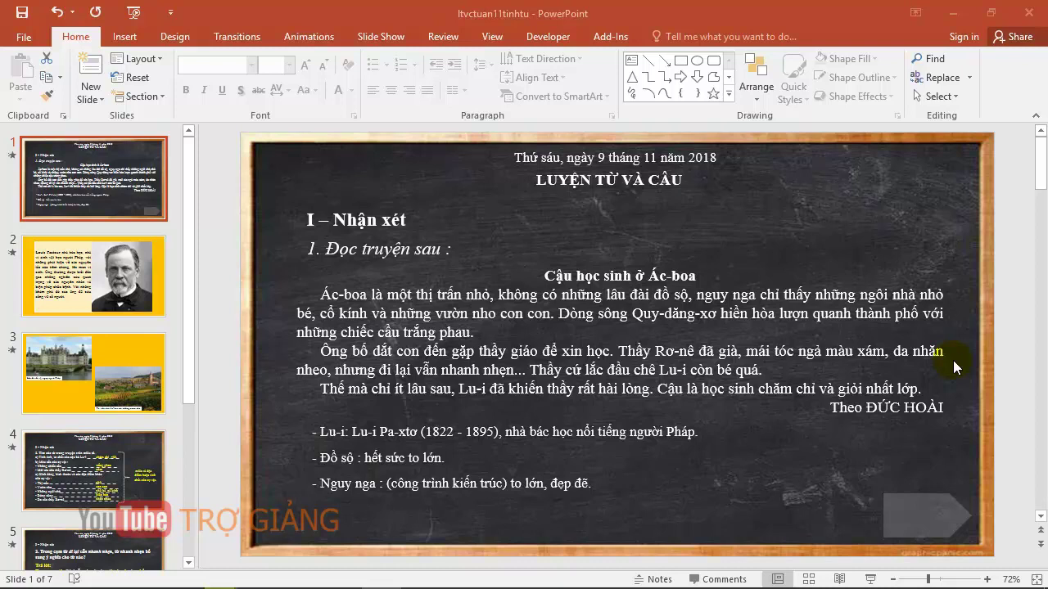
# Step: Browse slides 1–4: the Louis Pasteur, castle and vineyard, and chalkboard exercise slides
pyautogui.click(82, 279)
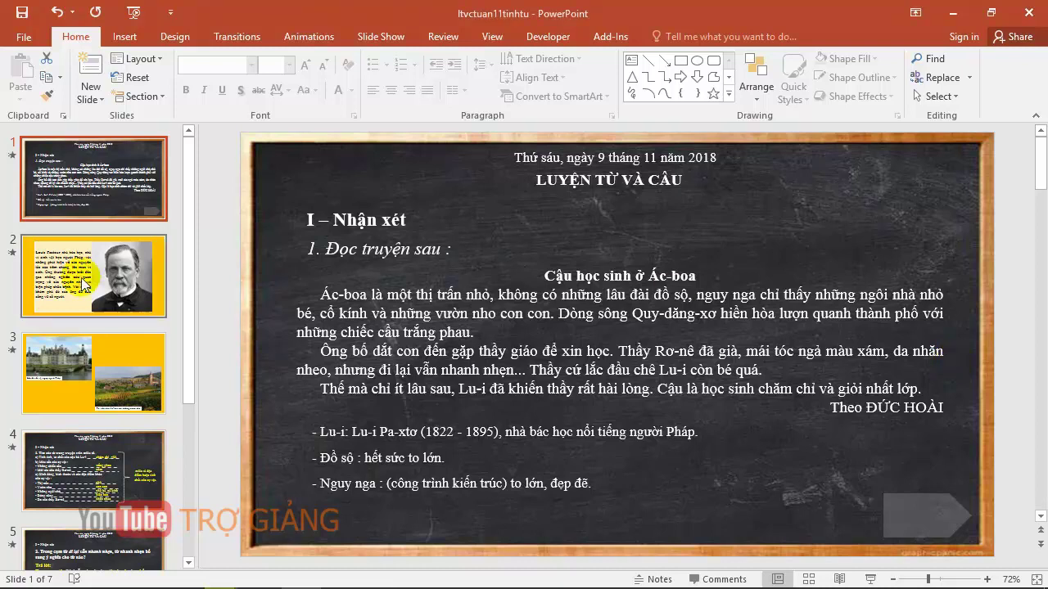
pyautogui.click(86, 282)
pyautogui.click(91, 367)
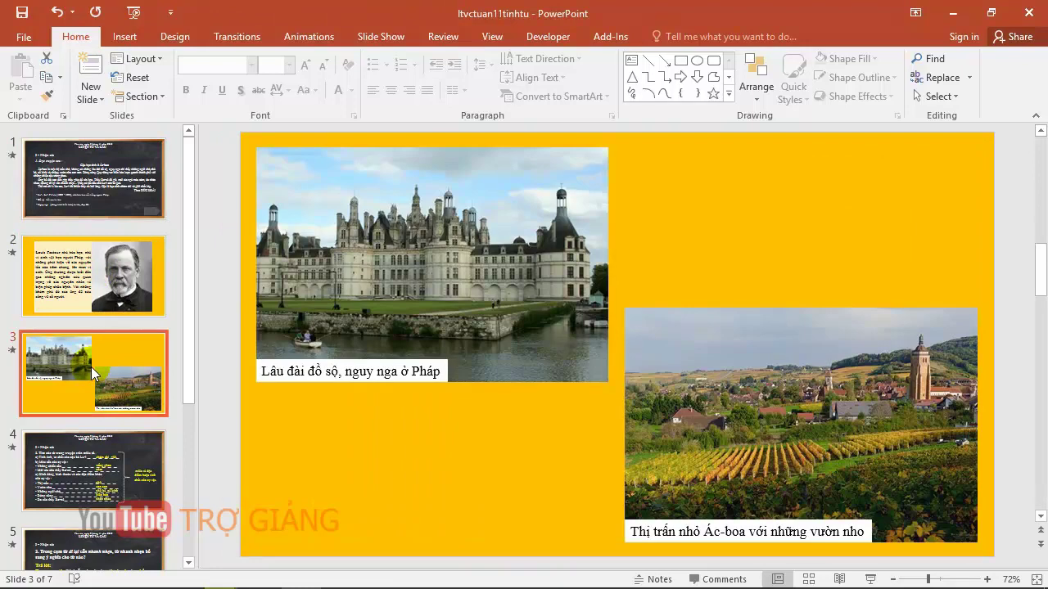
pyautogui.click(95, 300)
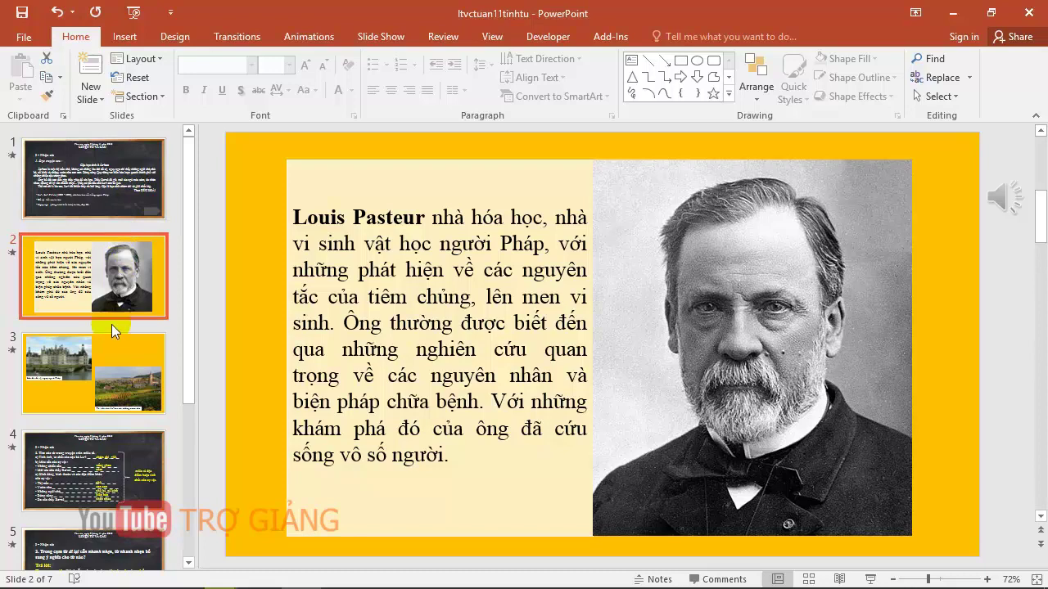
pyautogui.click(107, 371)
pyautogui.click(113, 471)
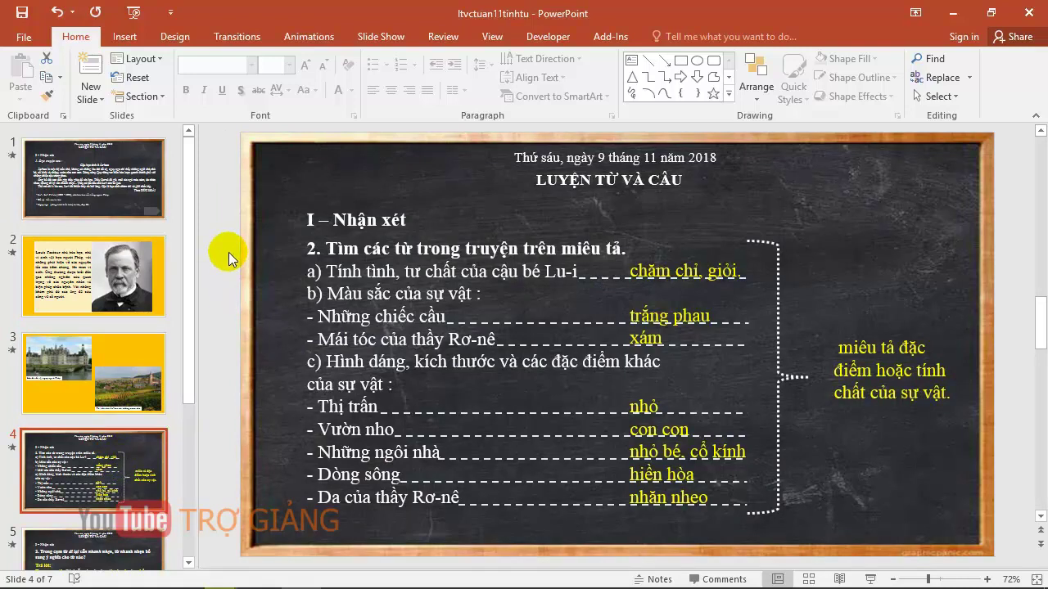
pyautogui.click(140, 190)
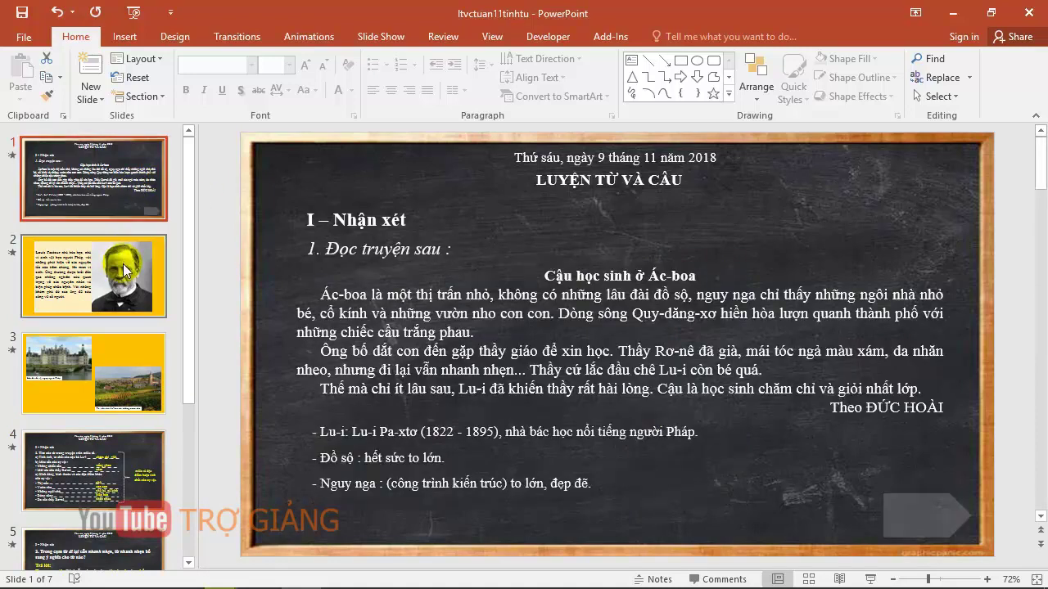
pyautogui.click(121, 266)
pyautogui.click(118, 354)
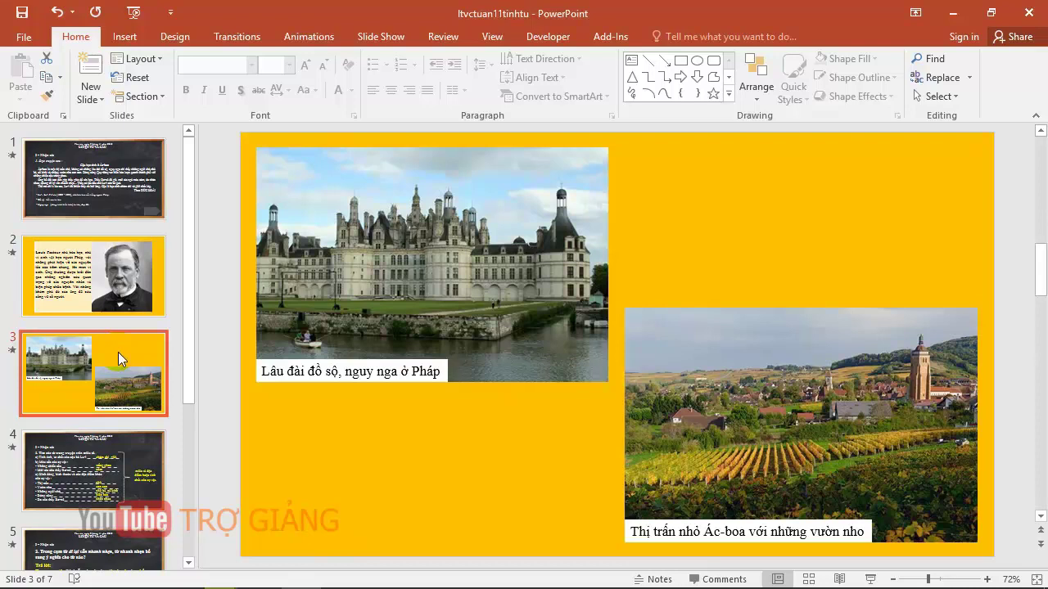
pyautogui.click(131, 201)
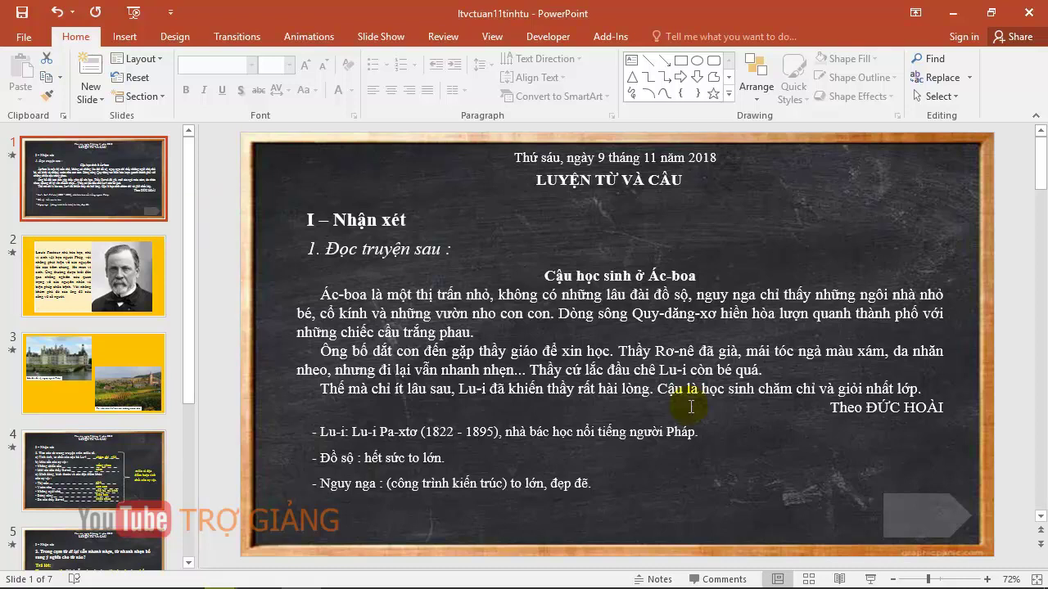
# Step: Run the slide show from slide 1, end it, then revisit slides 1–3 in the editor
pyautogui.click(873, 579)
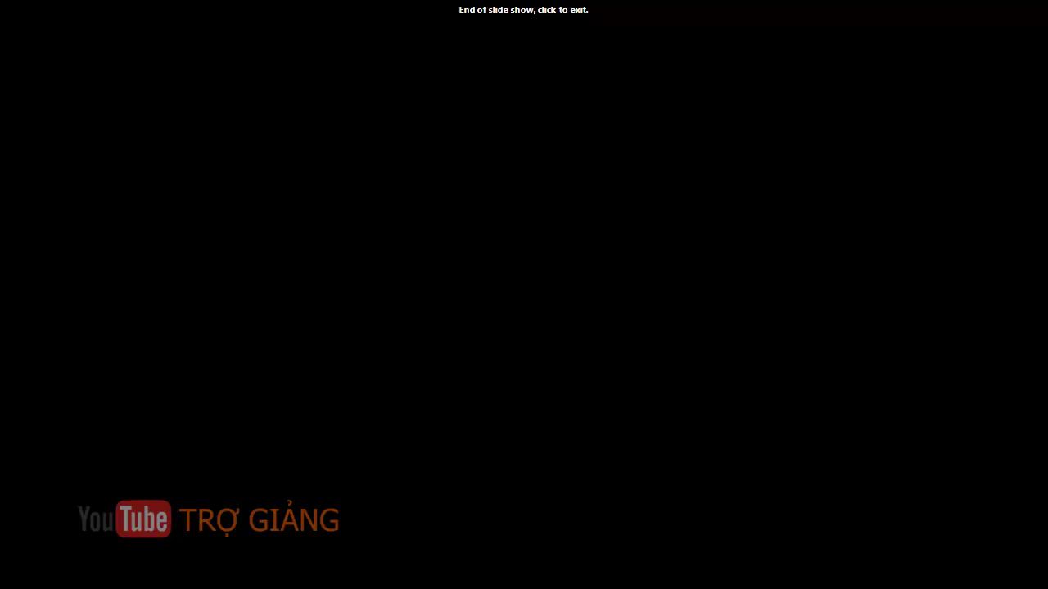
pyautogui.rightClick(849, 503)
pyautogui.click(860, 492)
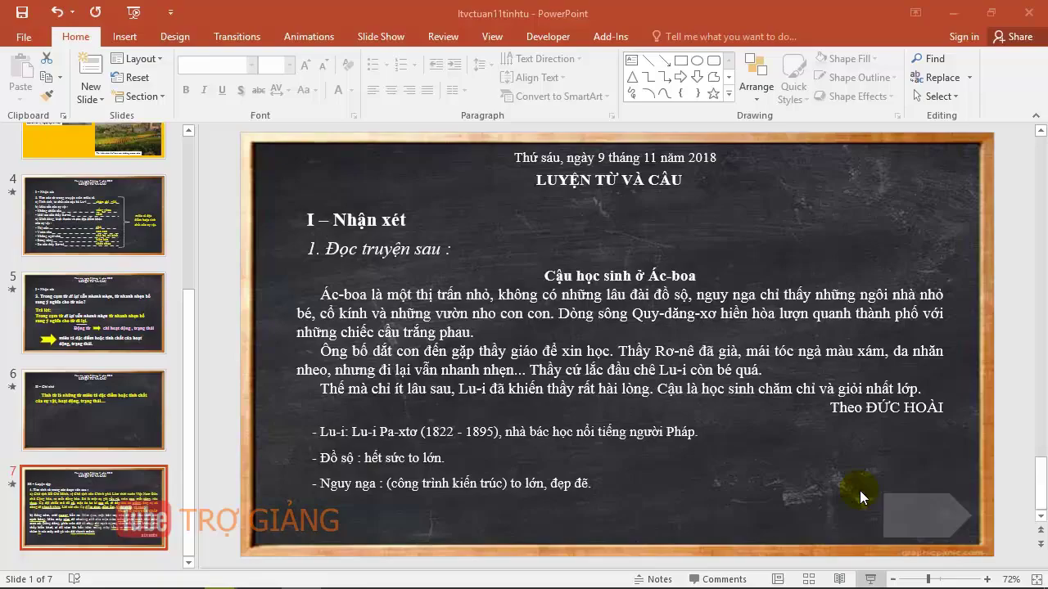
pyautogui.scroll(5, 155, 296)
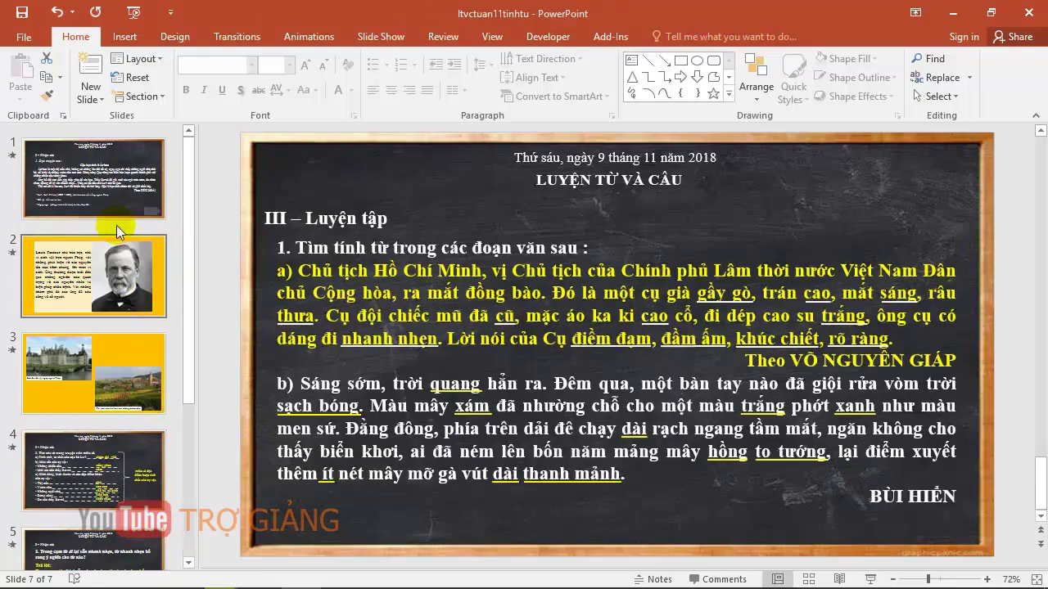
pyautogui.click(116, 178)
pyautogui.click(95, 259)
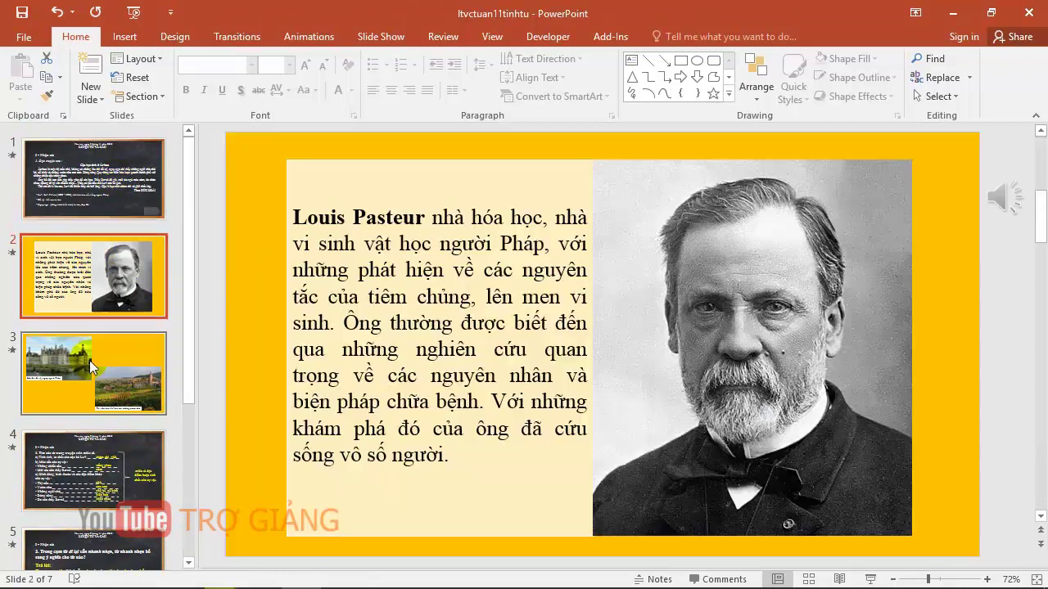
pyautogui.click(89, 360)
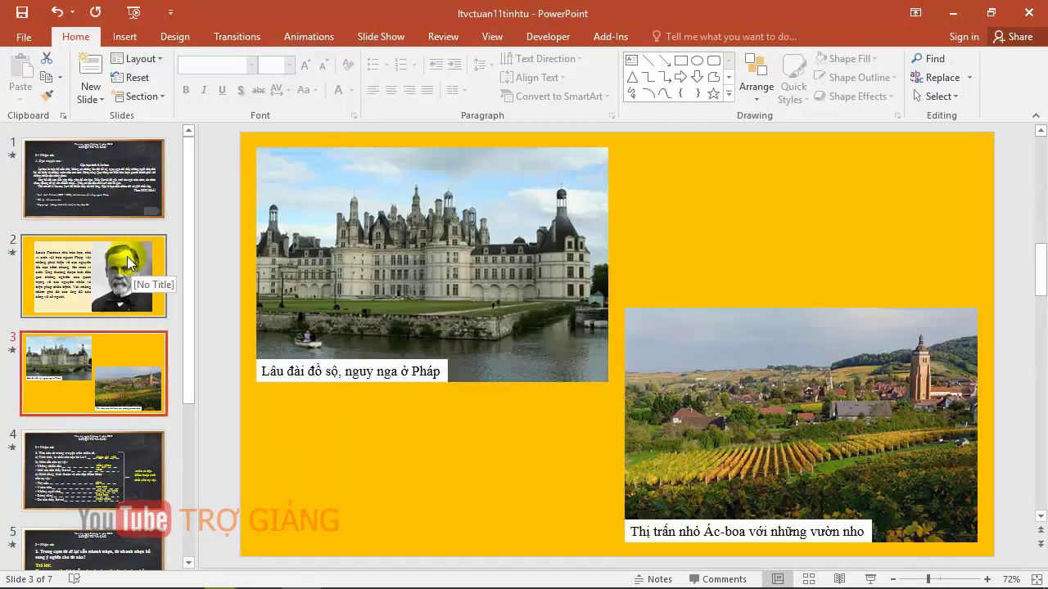
# Step: Show the transition settings and check the transitions on slide 1 and the Louis Pasteur slide
pyautogui.click(233, 37)
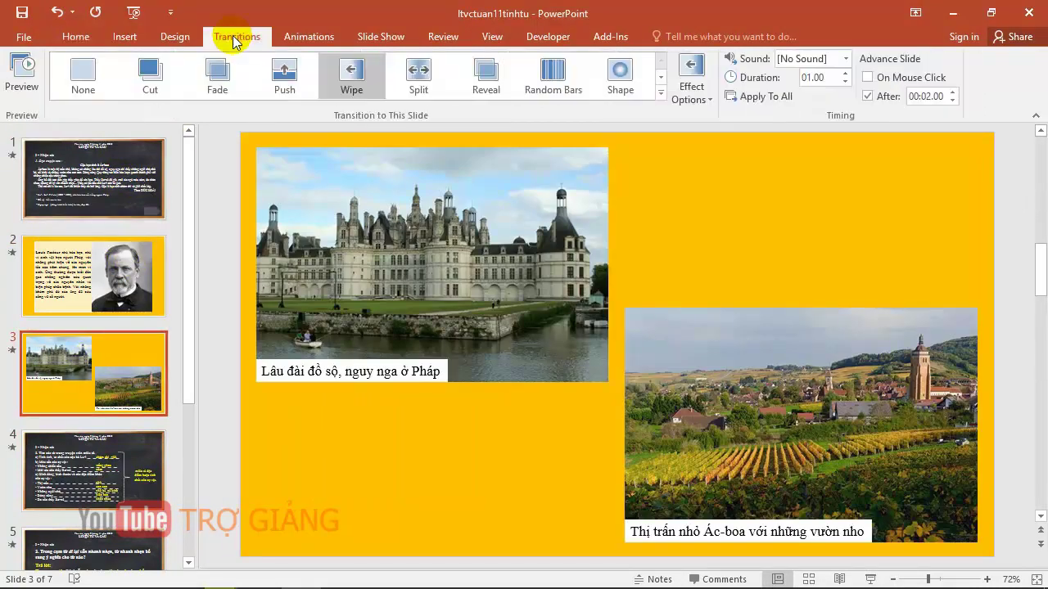
pyautogui.click(131, 166)
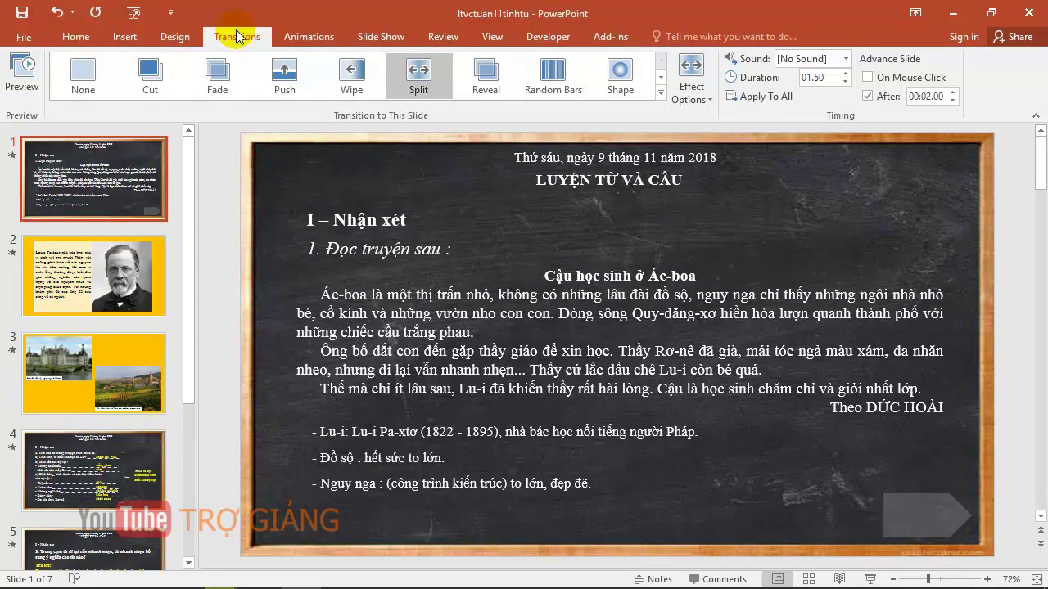
pyautogui.click(96, 280)
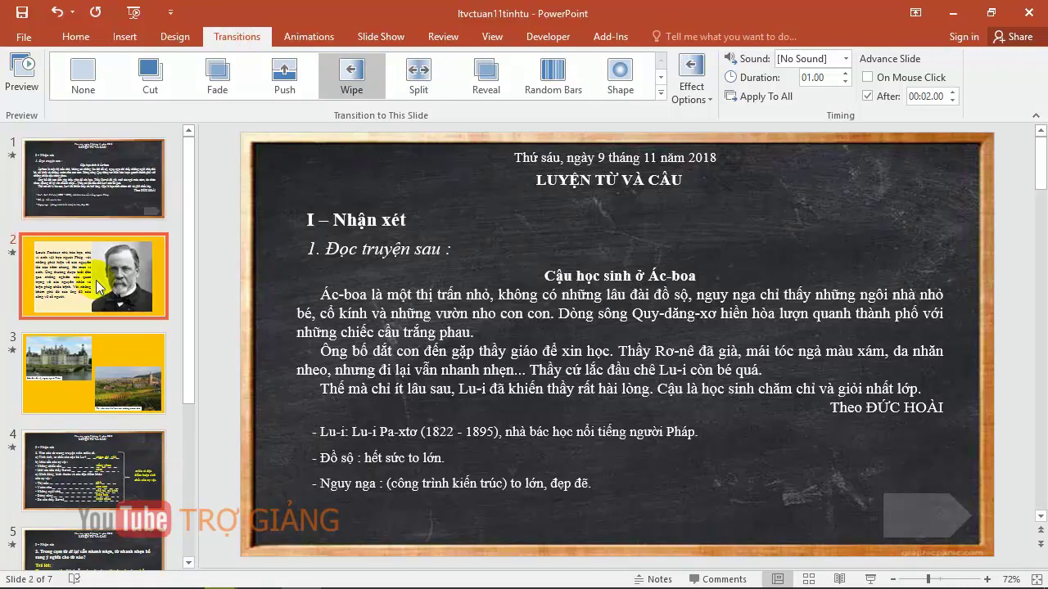
pyautogui.click(108, 201)
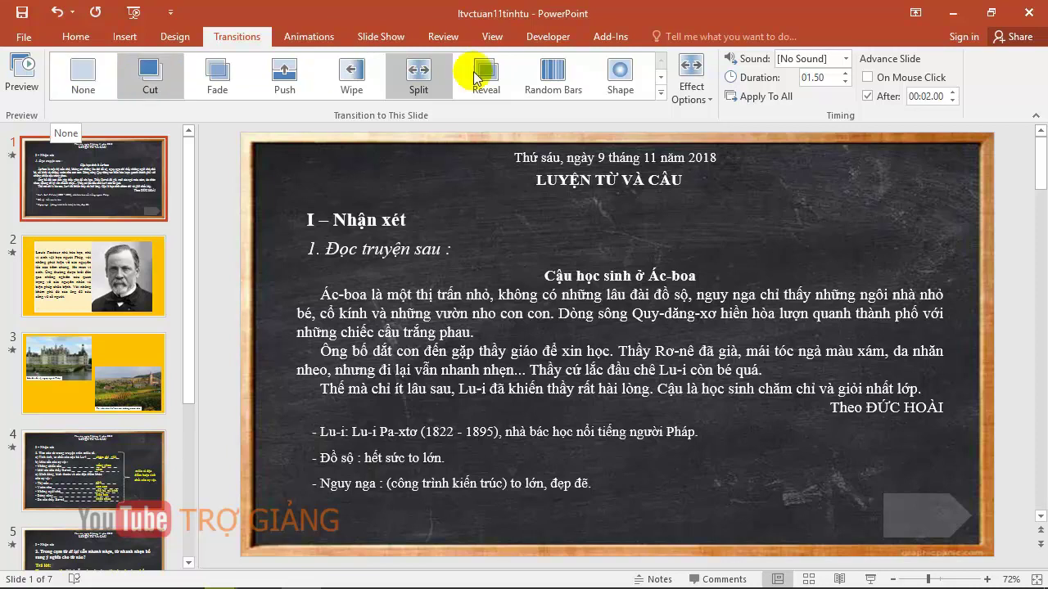
# Step: Preview Shape and Random Bars on slide 1, then settle on Reveal at 03.40
pyautogui.click(609, 73)
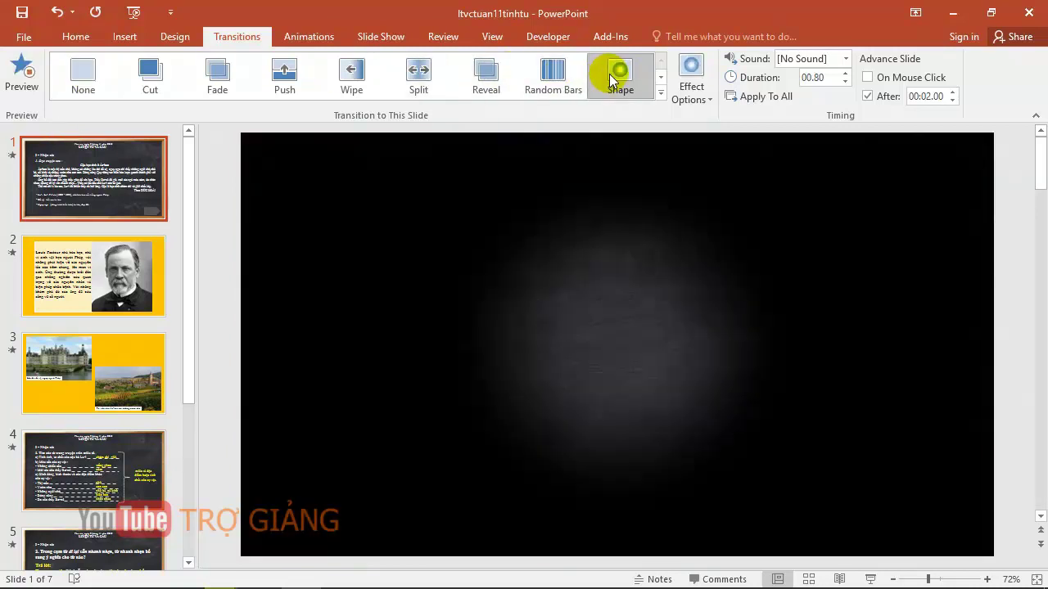
pyautogui.click(559, 86)
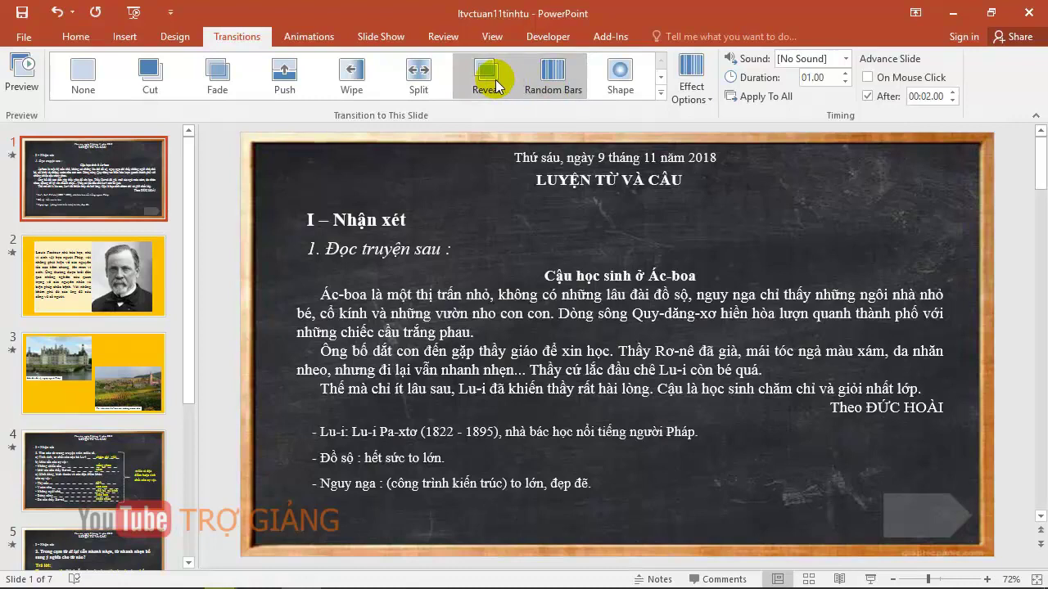
pyautogui.click(495, 84)
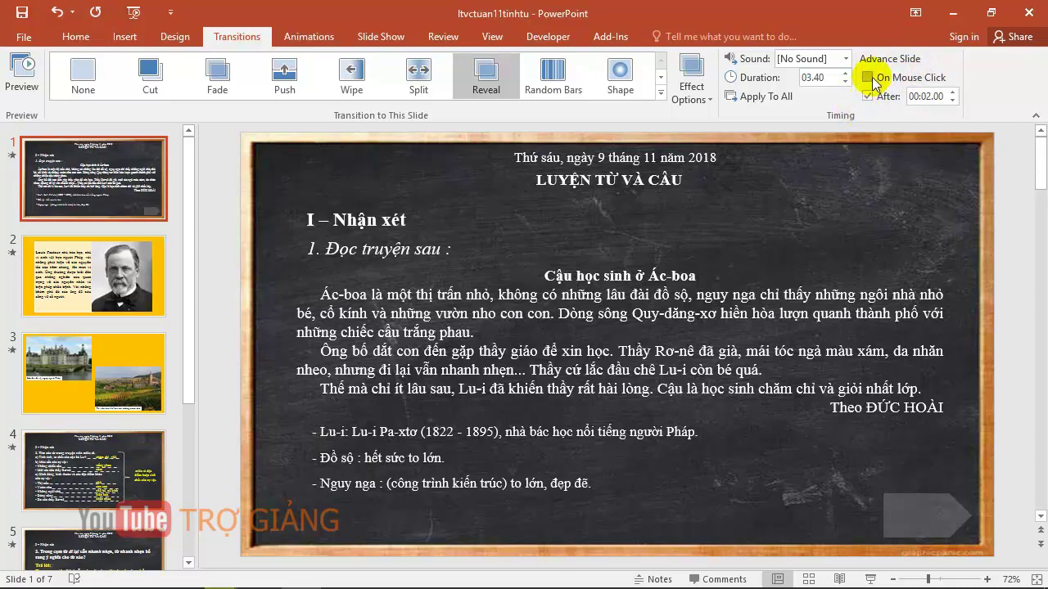
# Step: Tick On Mouse Click and clear the After 00:02.00 auto-advance for slide 1
pyautogui.click(870, 78)
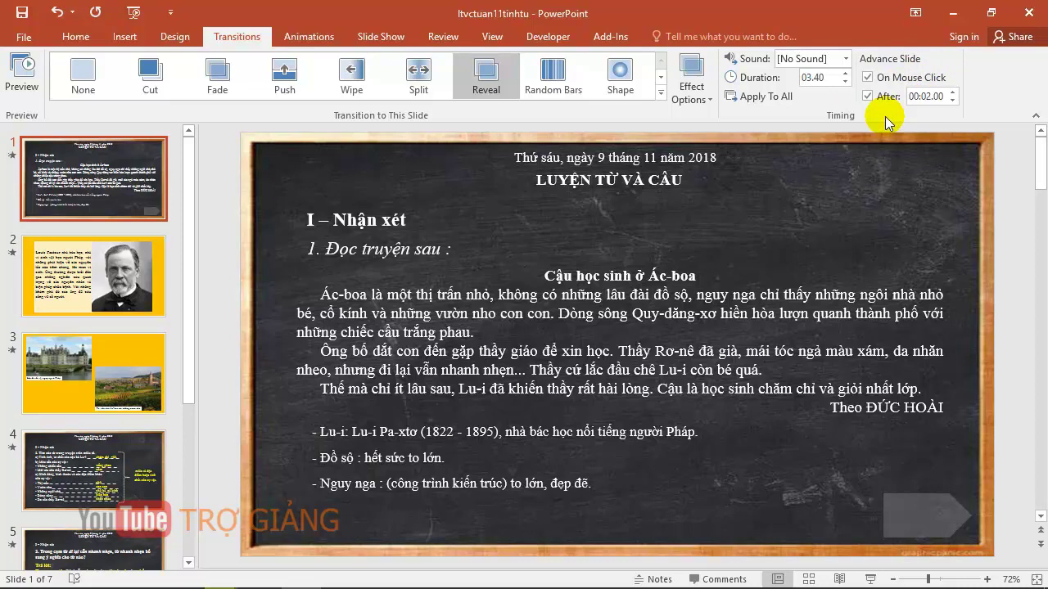
pyautogui.click(867, 97)
# Step: Run the show, click in slide 1's story text, advance to Louis Pasteur, and end the show
pyautogui.click(869, 579)
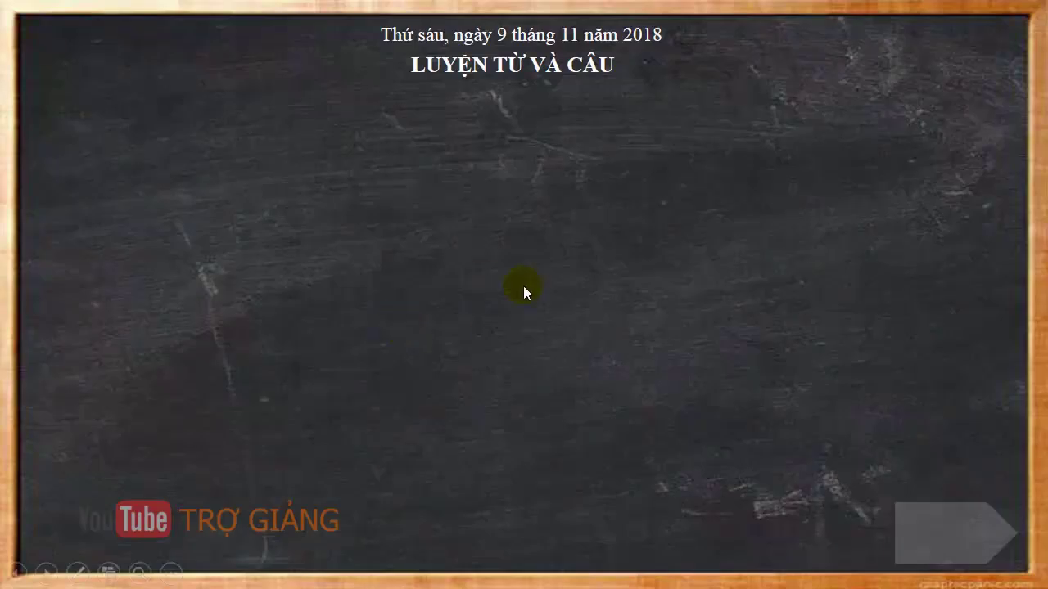
pyautogui.click(566, 291)
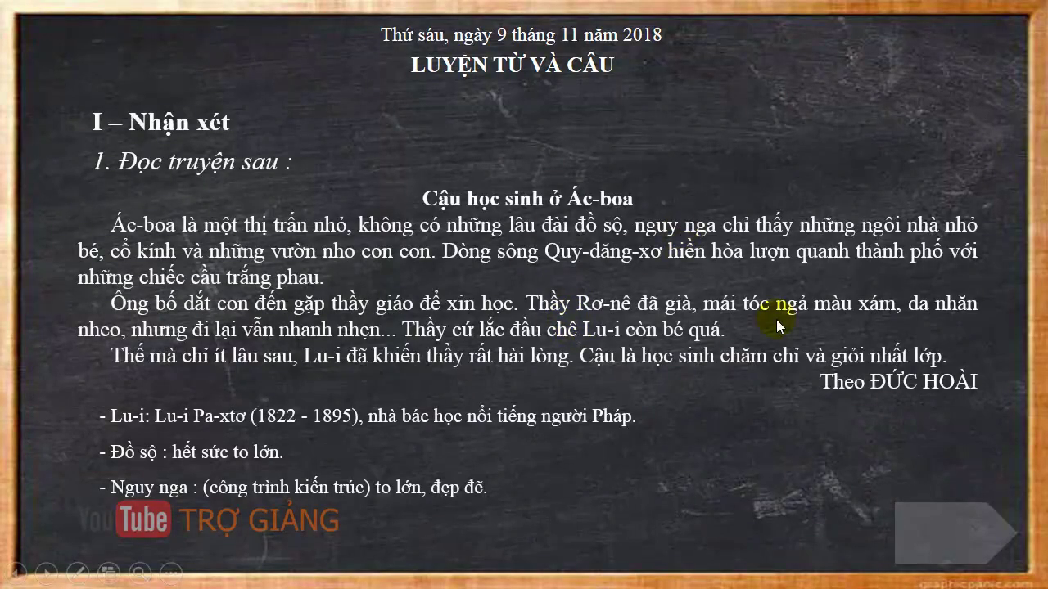
pyautogui.click(738, 390)
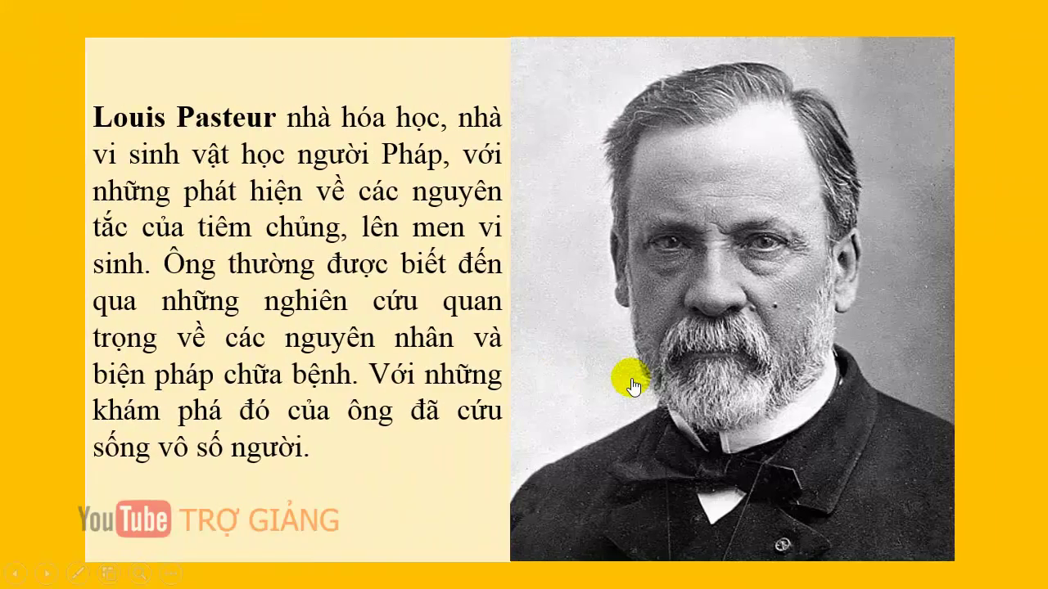
pyautogui.rightClick(628, 382)
pyautogui.click(651, 369)
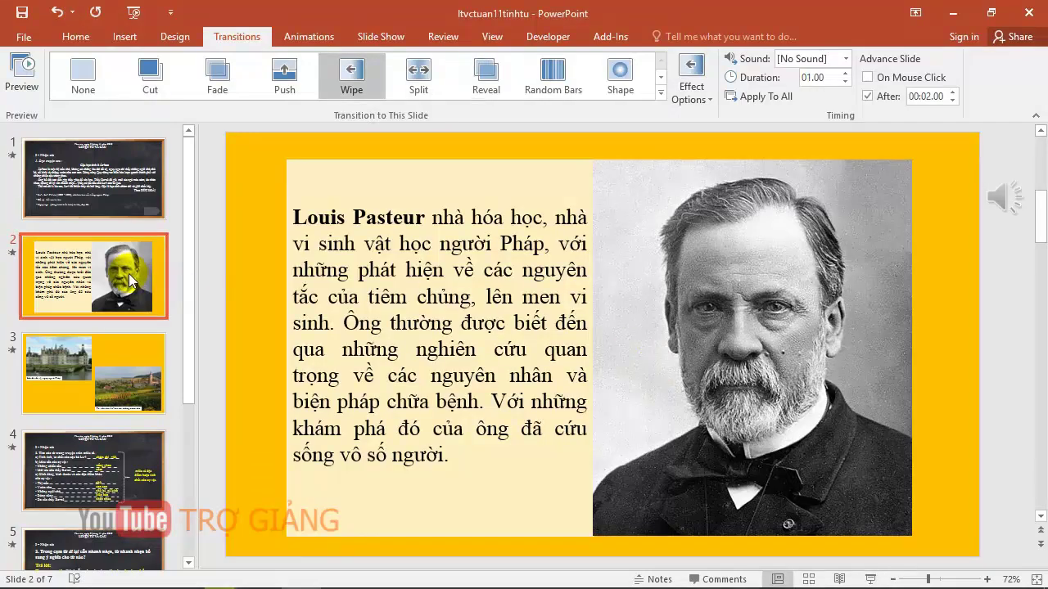
# Step: Select all slides and set them all to advance On Mouse Click
pyautogui.click(108, 175)
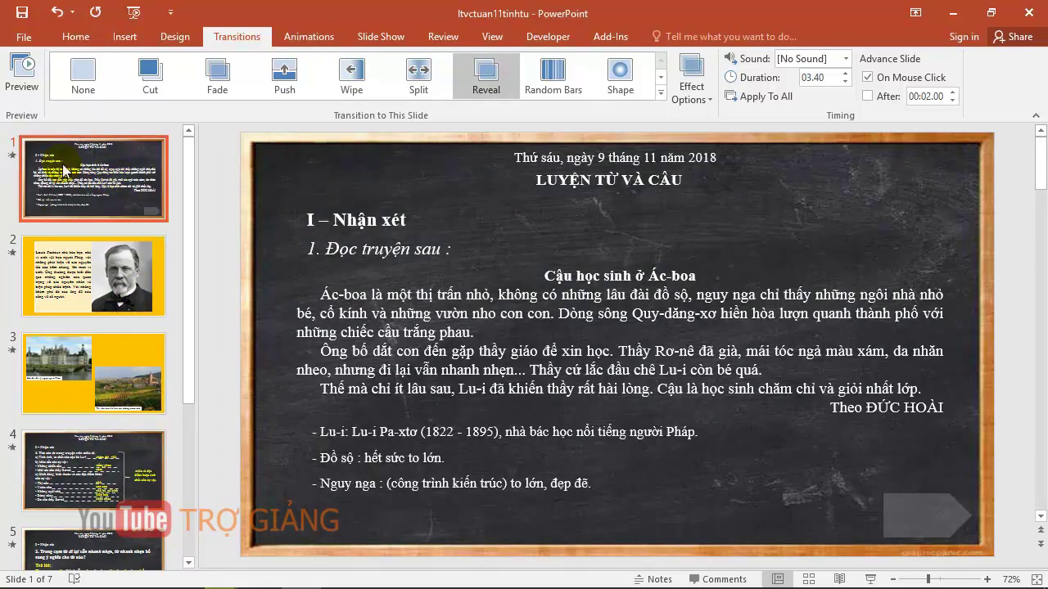
pyautogui.hotkey('ctrl', 'a')
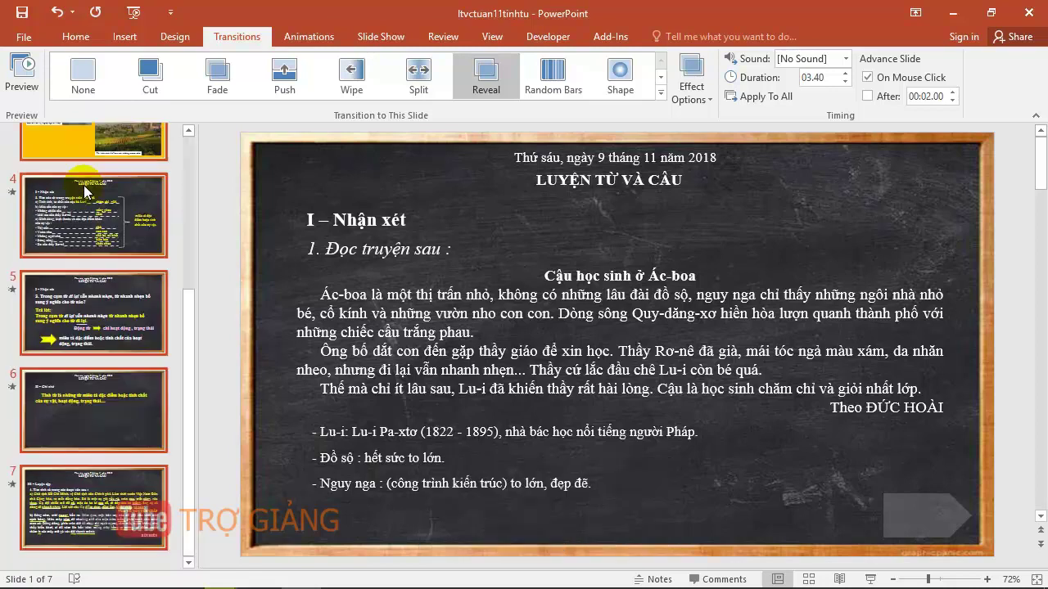
pyautogui.click(868, 77)
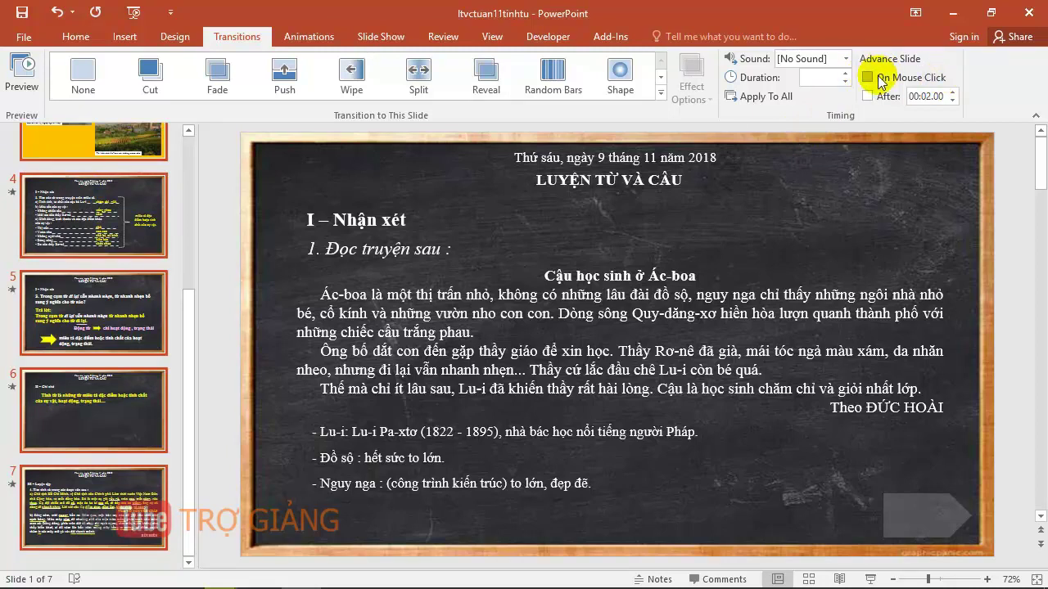
pyautogui.click(868, 77)
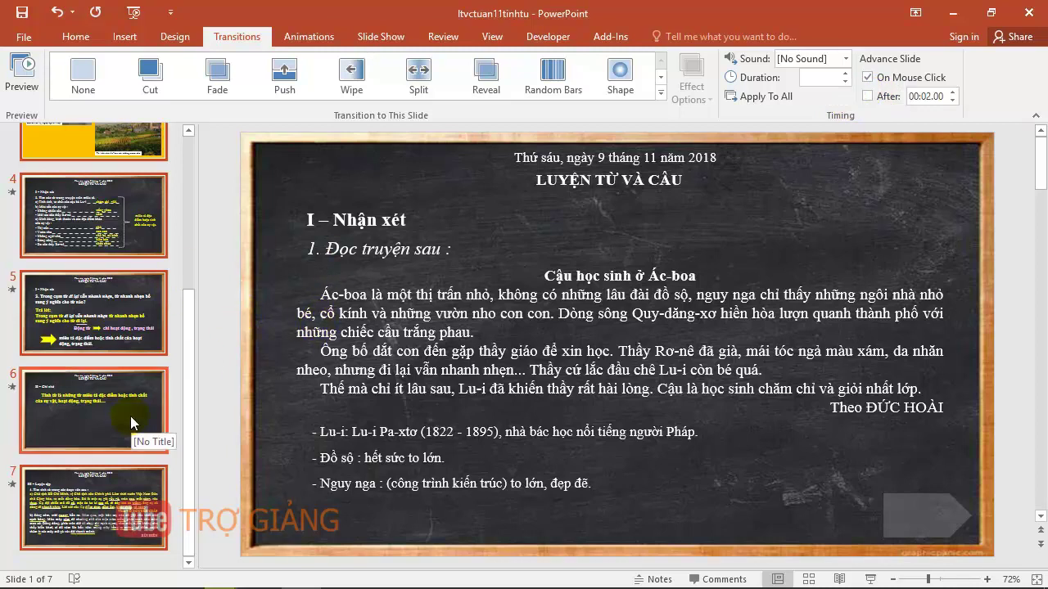
# Step: Check the settings on slides 1 and 2, then set slide 3 to advance on mouse click
pyautogui.scroll(3, 130, 416)
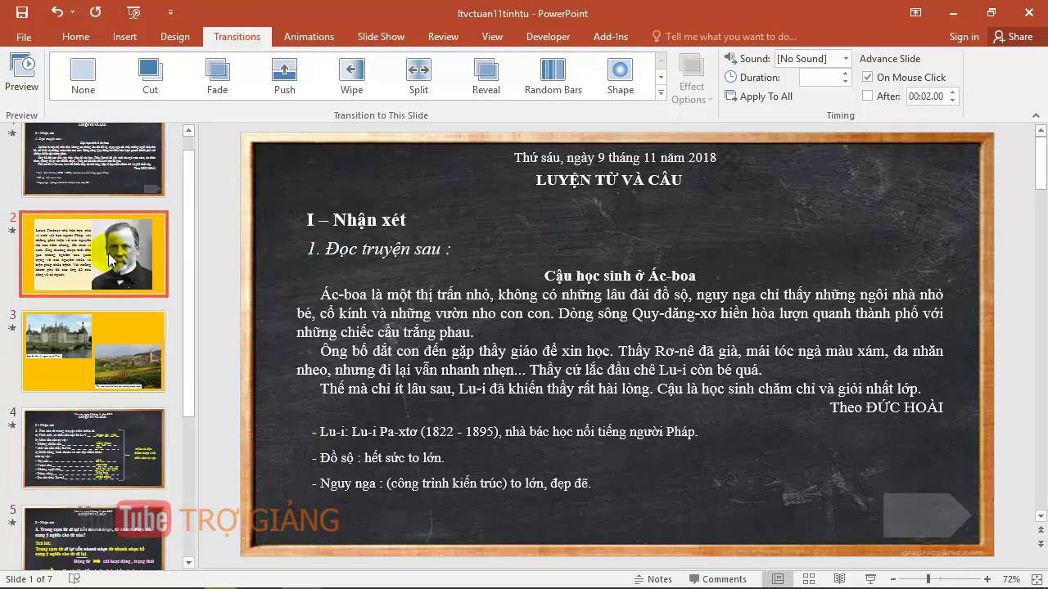
pyautogui.click(108, 253)
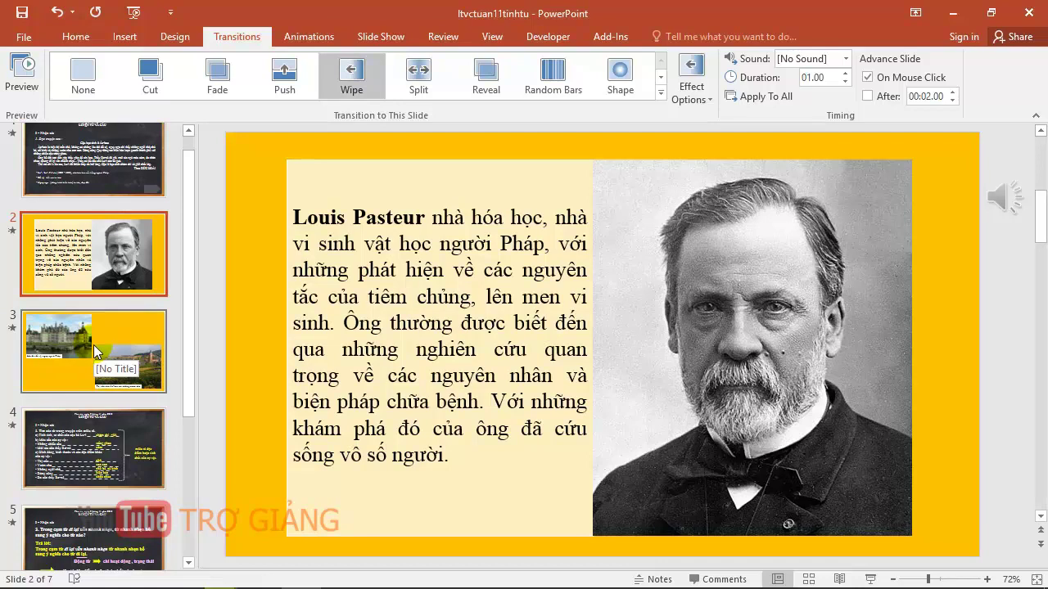
pyautogui.click(124, 173)
pyautogui.click(116, 277)
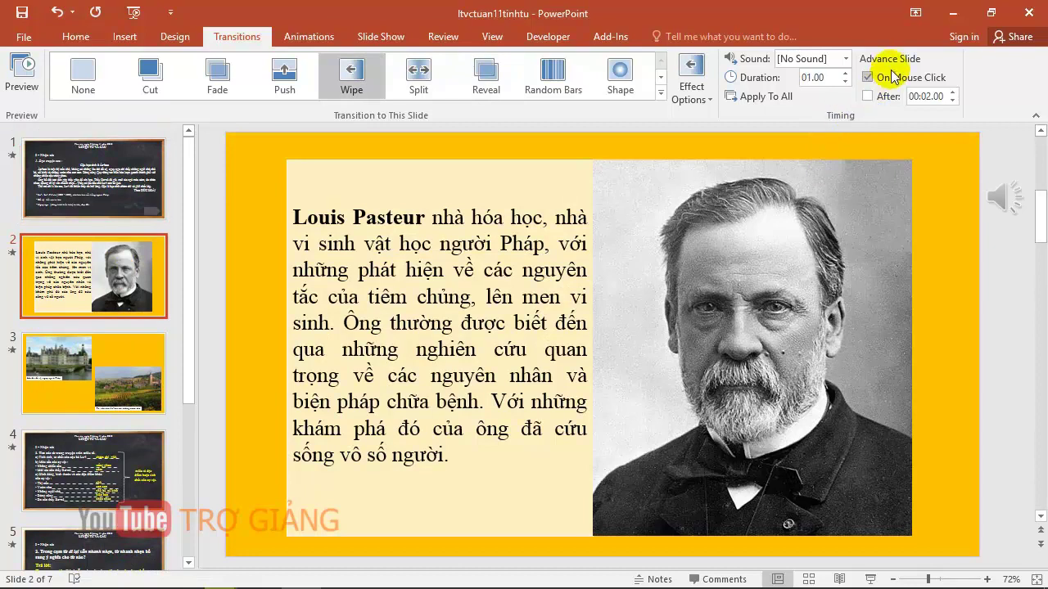
pyautogui.press('Down')
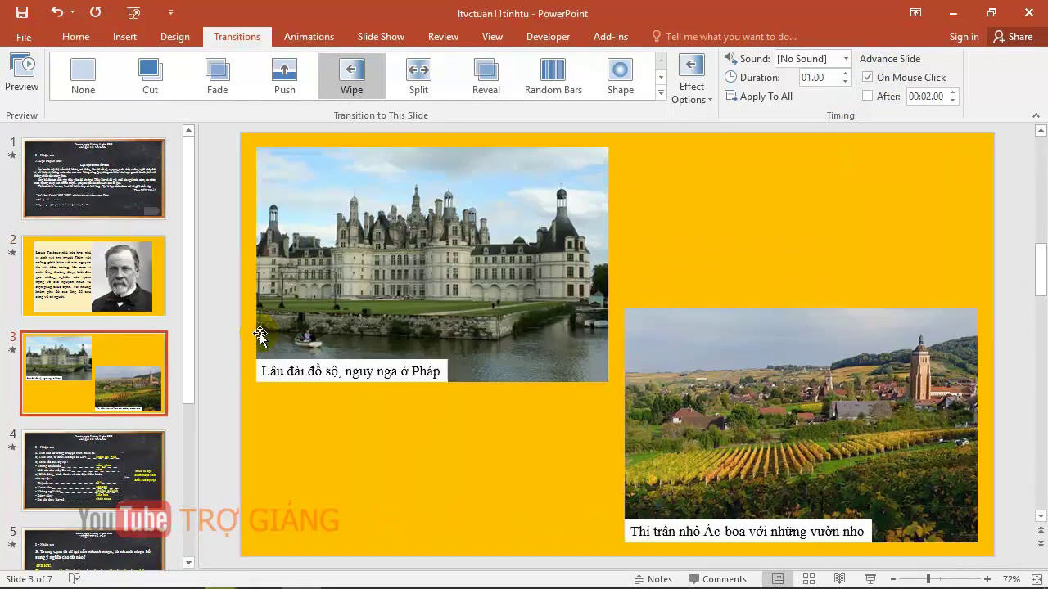
pyautogui.click(869, 77)
pyautogui.click(444, 267)
pyautogui.click(74, 389)
# Step: Set slide 4 to advance on click and verify the Wipe transitions on slides 4–6
pyautogui.click(77, 448)
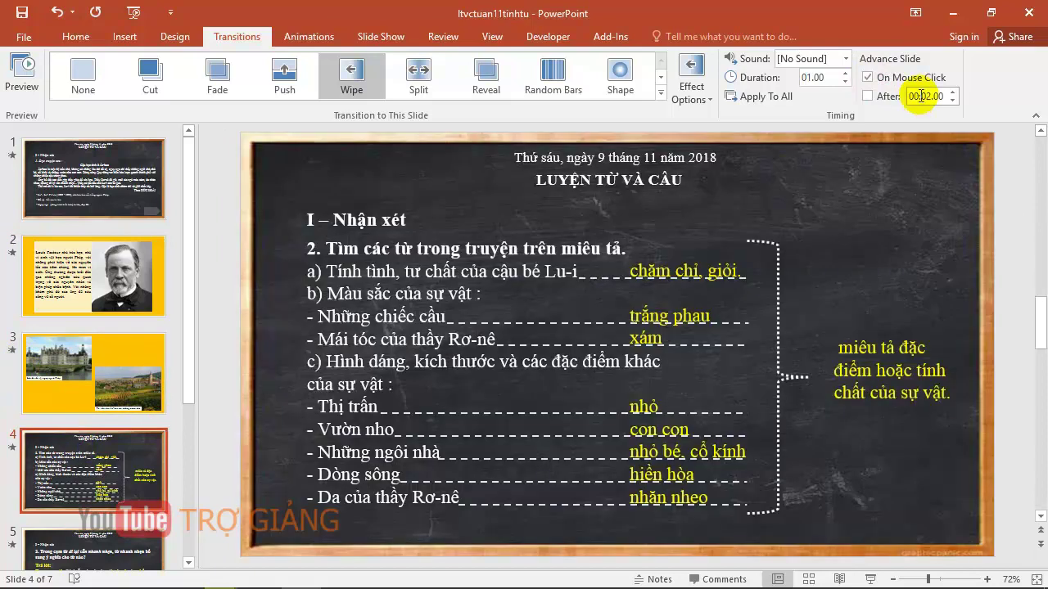
pyautogui.click(870, 78)
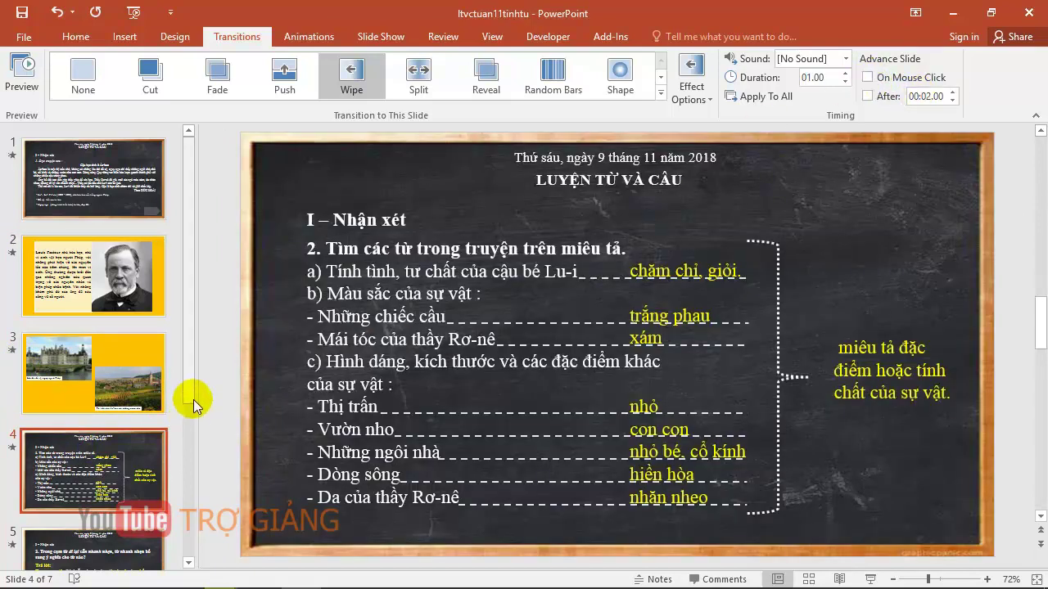
pyautogui.click(99, 365)
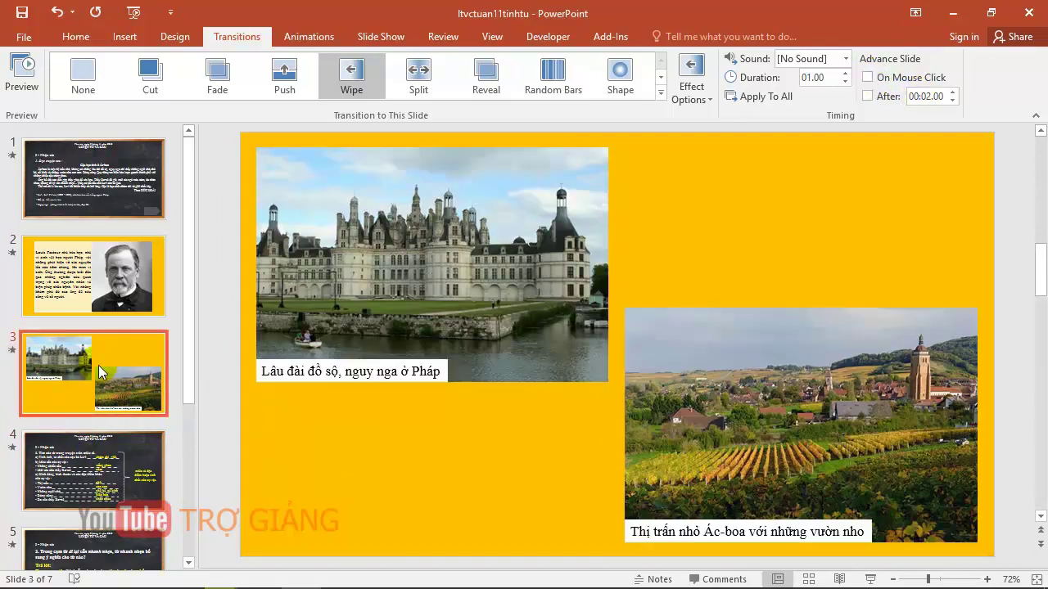
pyautogui.click(91, 456)
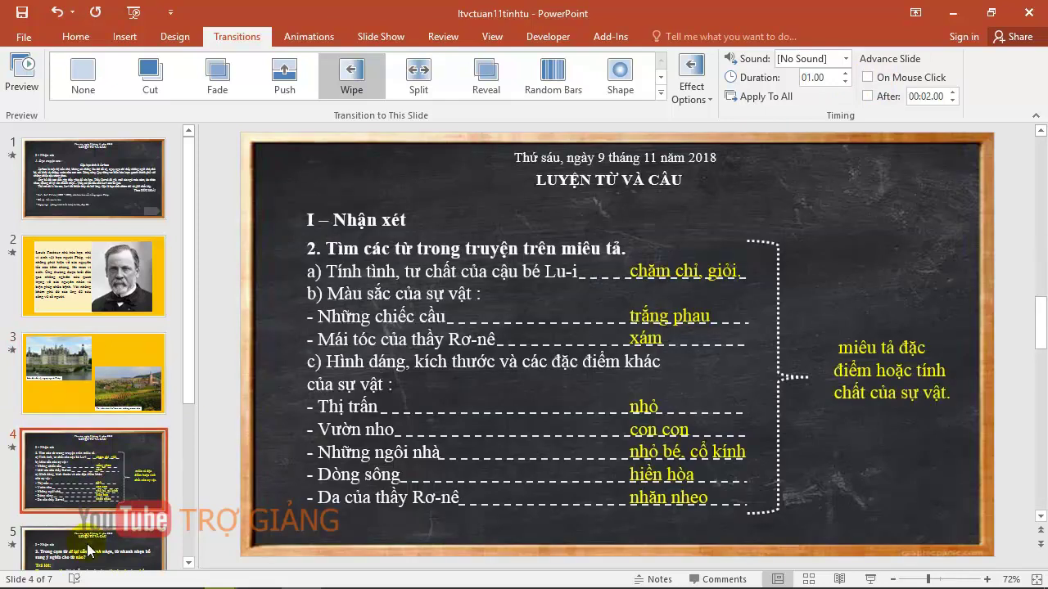
pyautogui.click(94, 547)
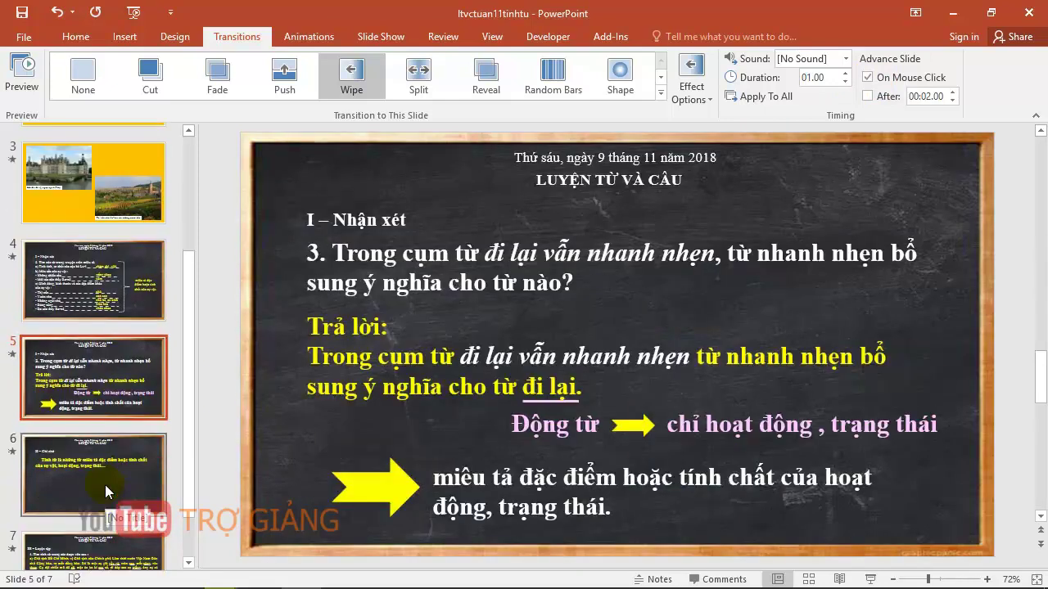
pyautogui.click(105, 485)
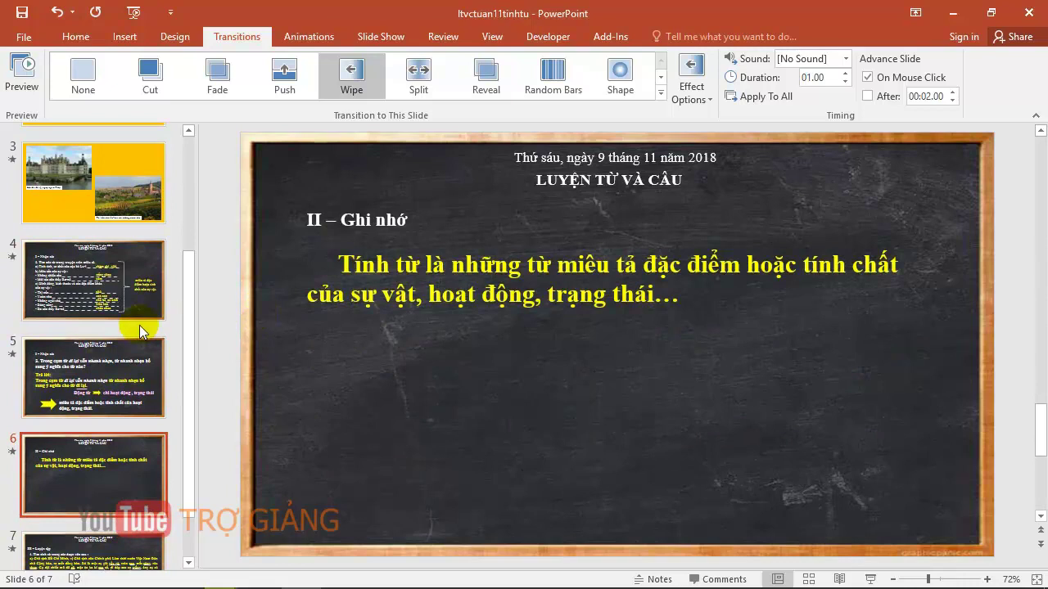
pyautogui.scroll(5, 139, 325)
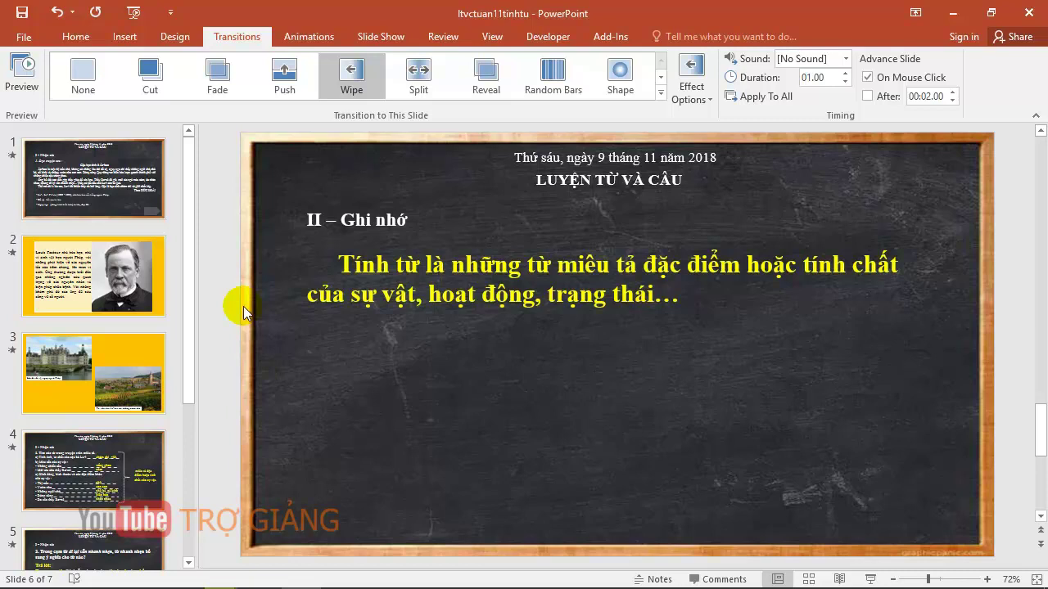
# Step: Start the show from slide 1, advance to the Louis Pasteur slide, and end it
pyautogui.click(126, 199)
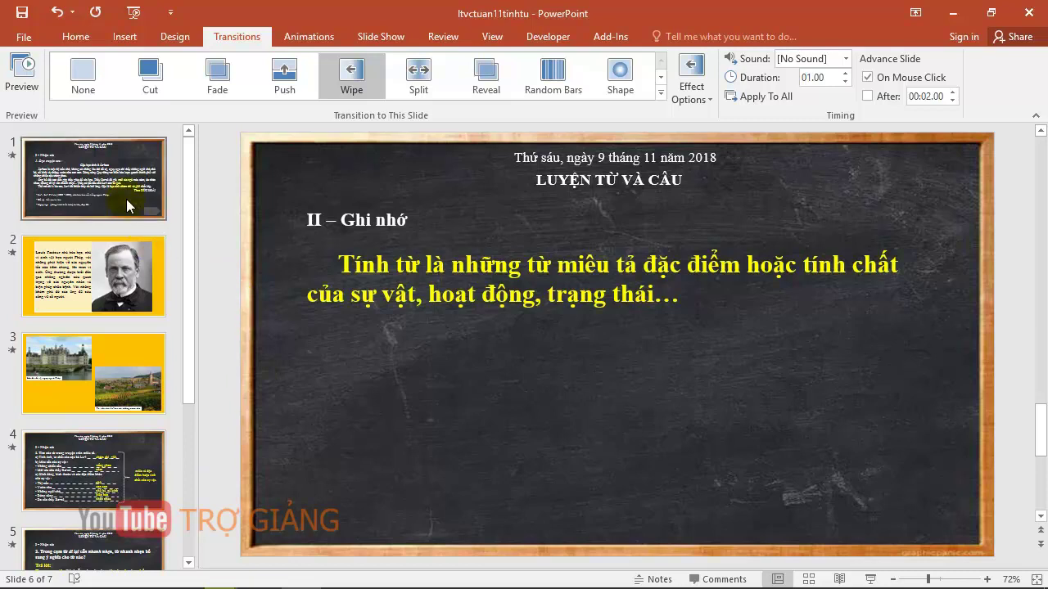
pyautogui.click(871, 578)
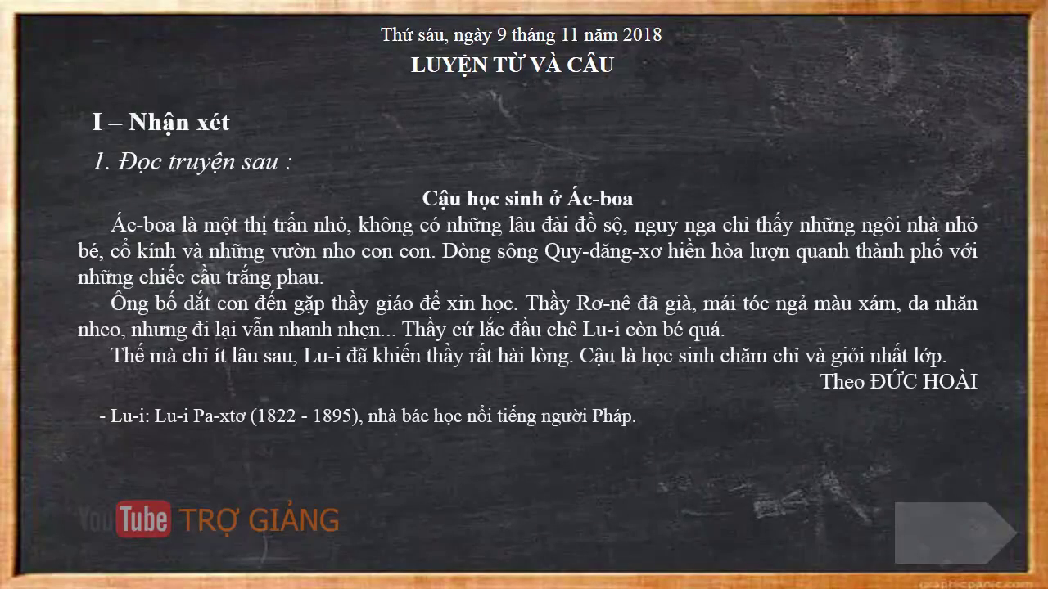
pyautogui.press('Right')
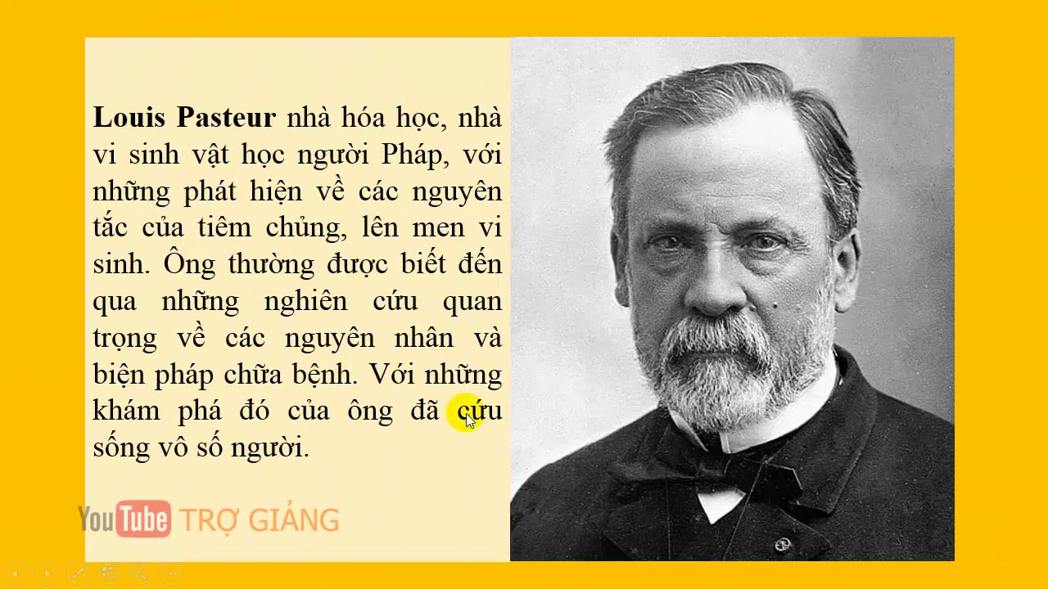
pyautogui.rightClick(466, 413)
pyautogui.click(489, 405)
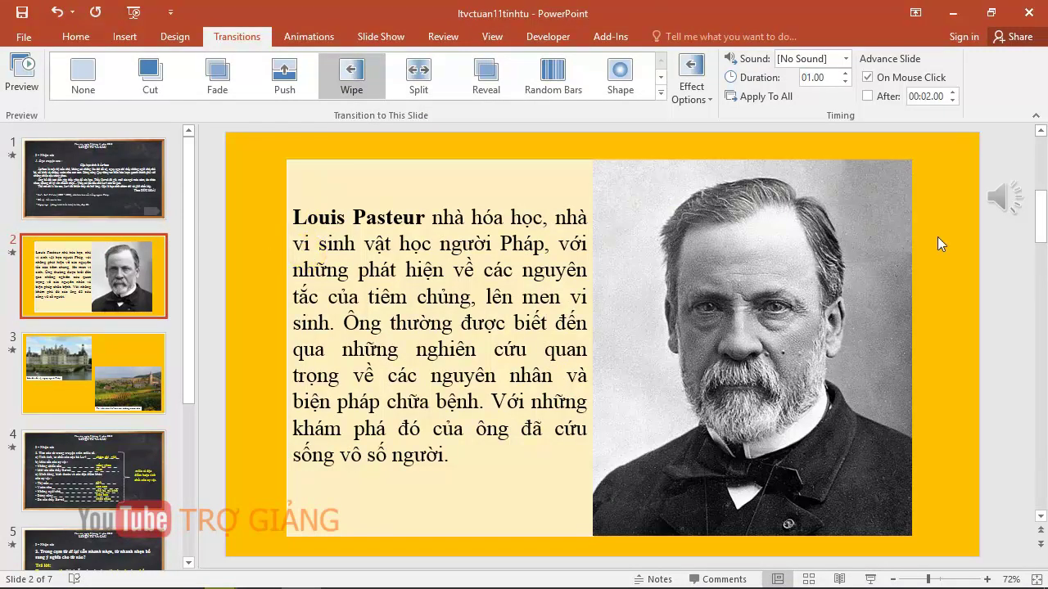
# Step: Drag slide 2's audio icon into the top-right corner and test-play the 00:03.69 clip
pyautogui.click(1006, 196)
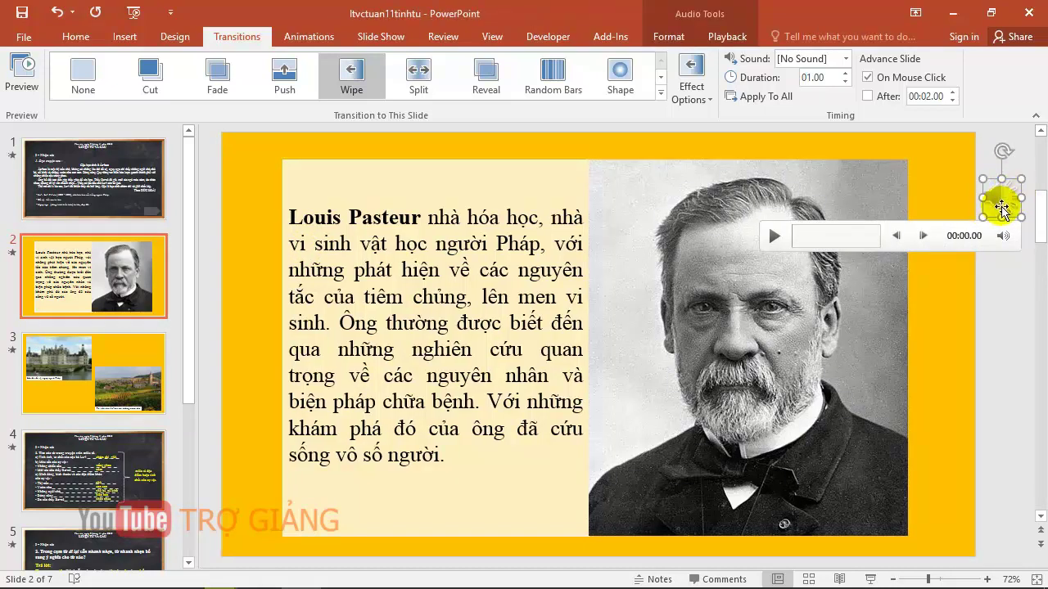
pyautogui.moveTo(1002, 201); pyautogui.dragTo(949, 197)
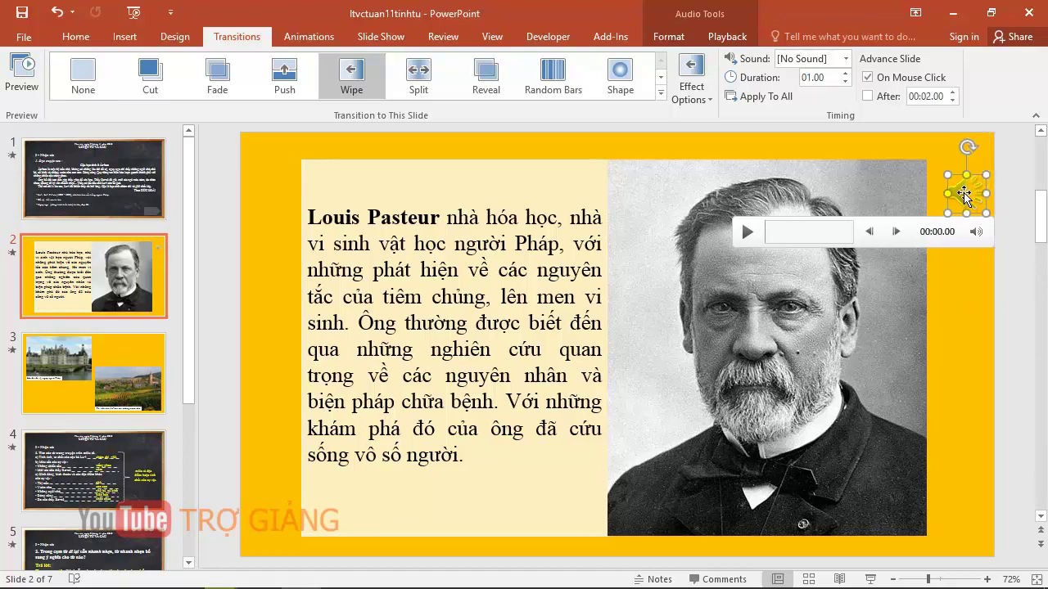
pyautogui.click(749, 234)
pyautogui.click(945, 213)
pyautogui.click(969, 202)
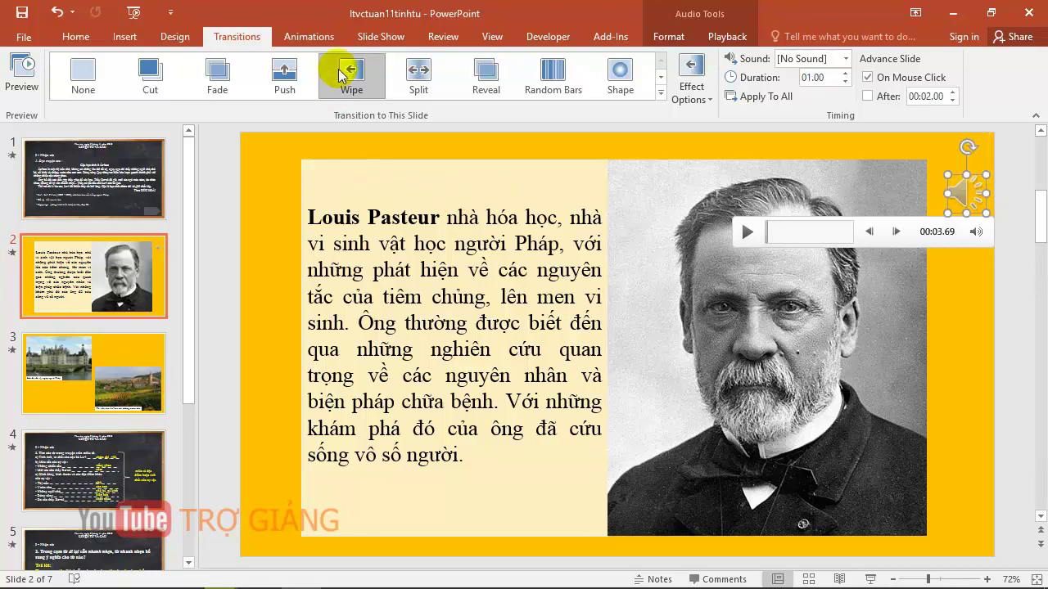
pyautogui.click(308, 38)
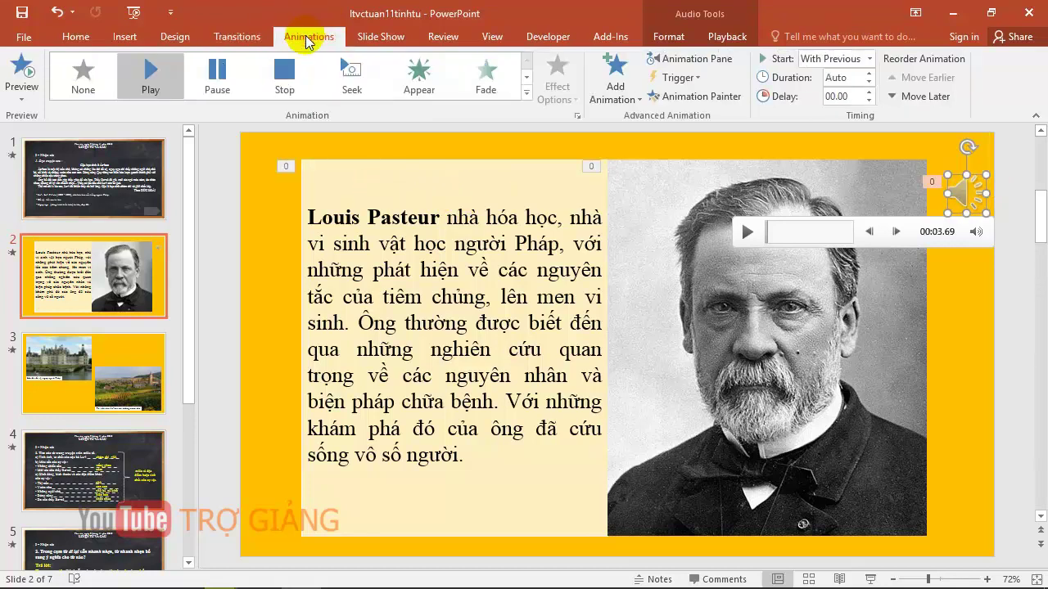
# Step: In the Animation Pane, reselect the audio row and open its Play Audio Effect Options
pyautogui.click(719, 63)
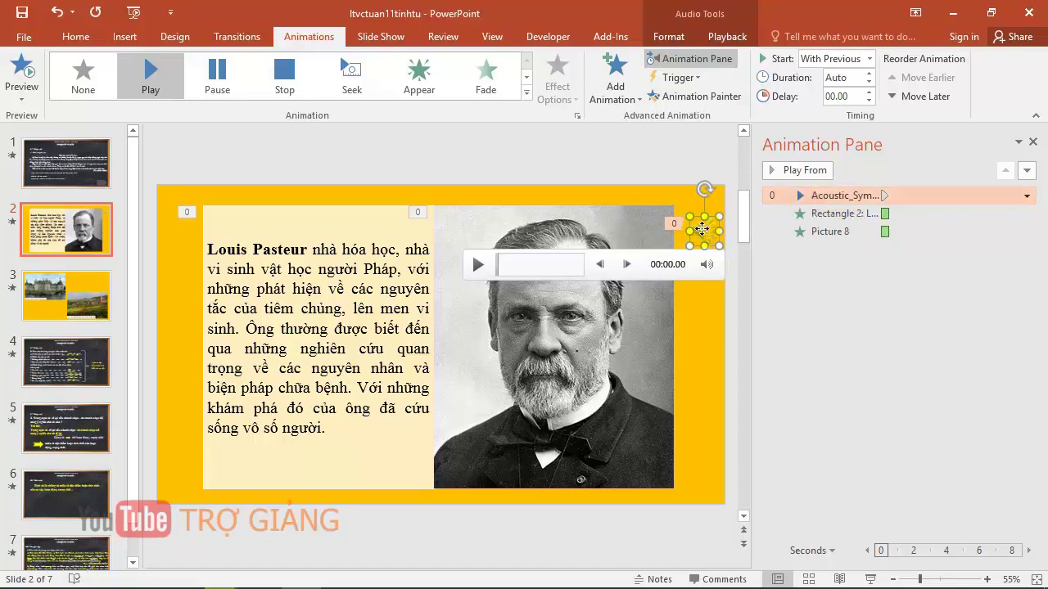
pyautogui.click(634, 171)
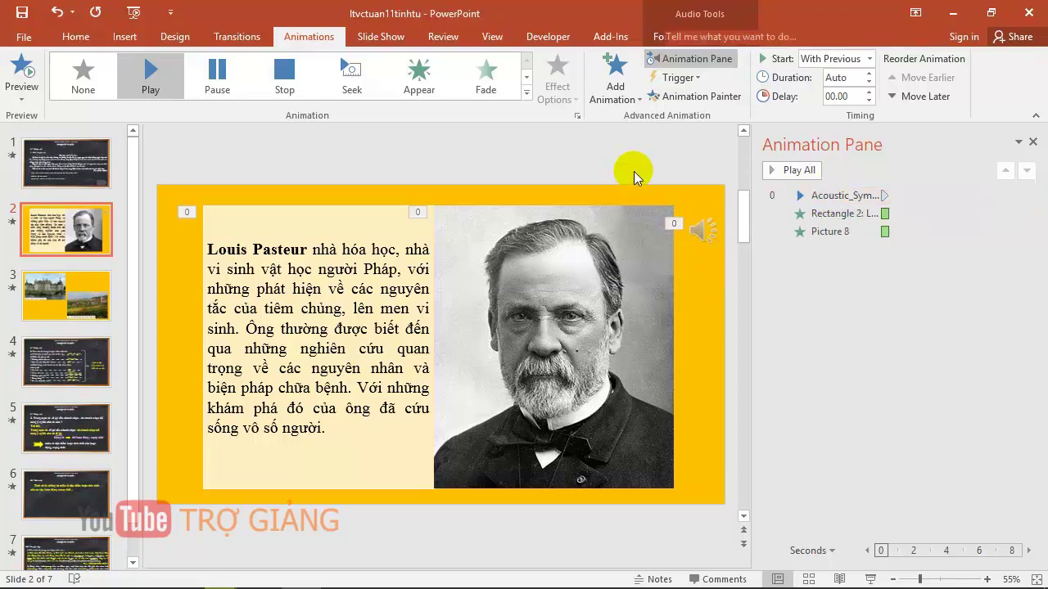
pyautogui.click(696, 225)
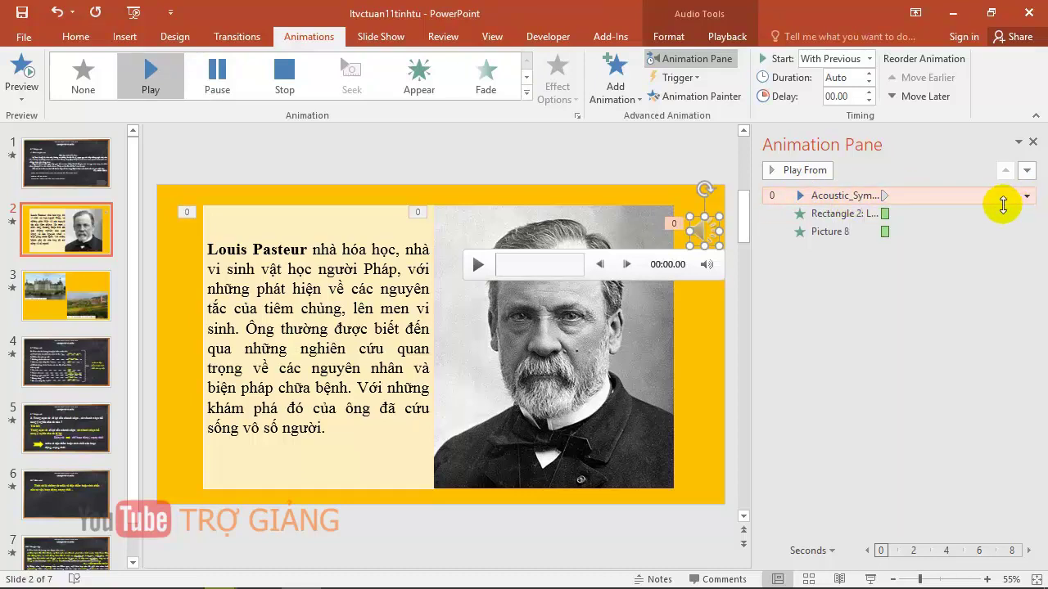
pyautogui.click(1027, 198)
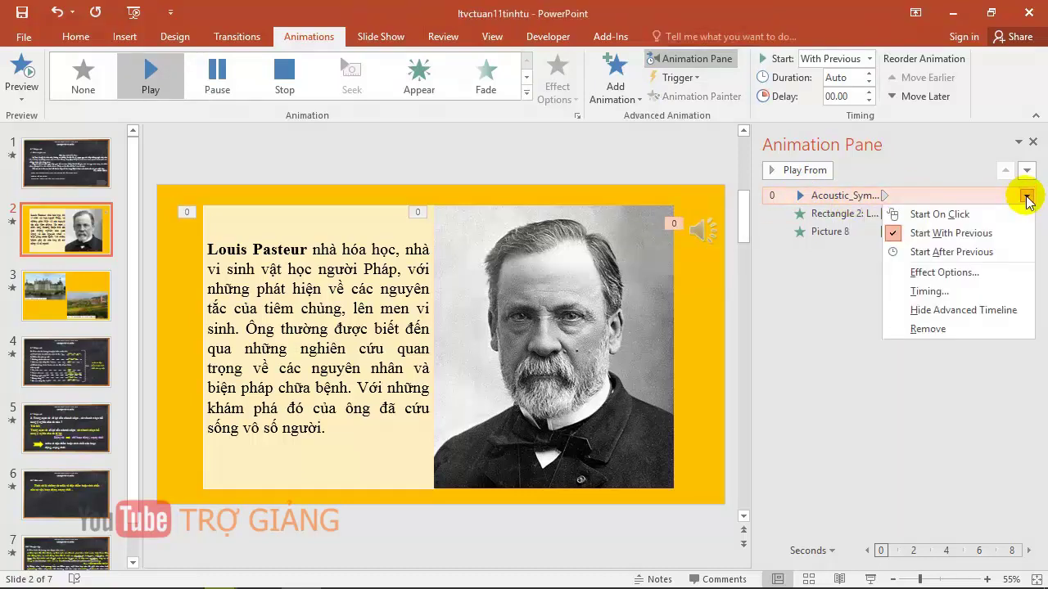
pyautogui.click(974, 275)
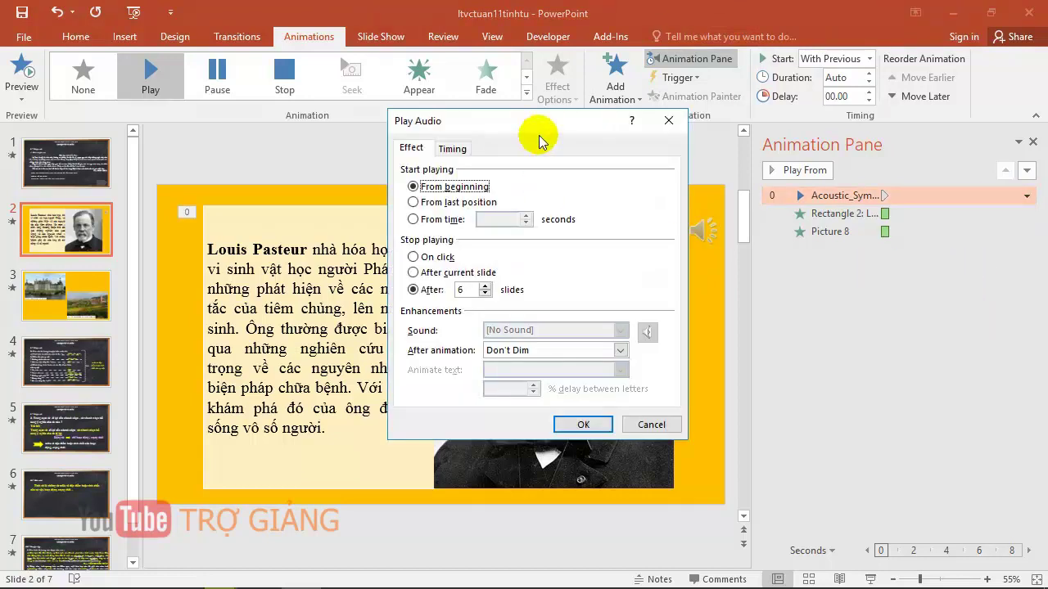
# Step: Change the audio's Stop playing option from after 6 slides to On click and confirm
pyautogui.moveTo(537, 129); pyautogui.dragTo(547, 187)
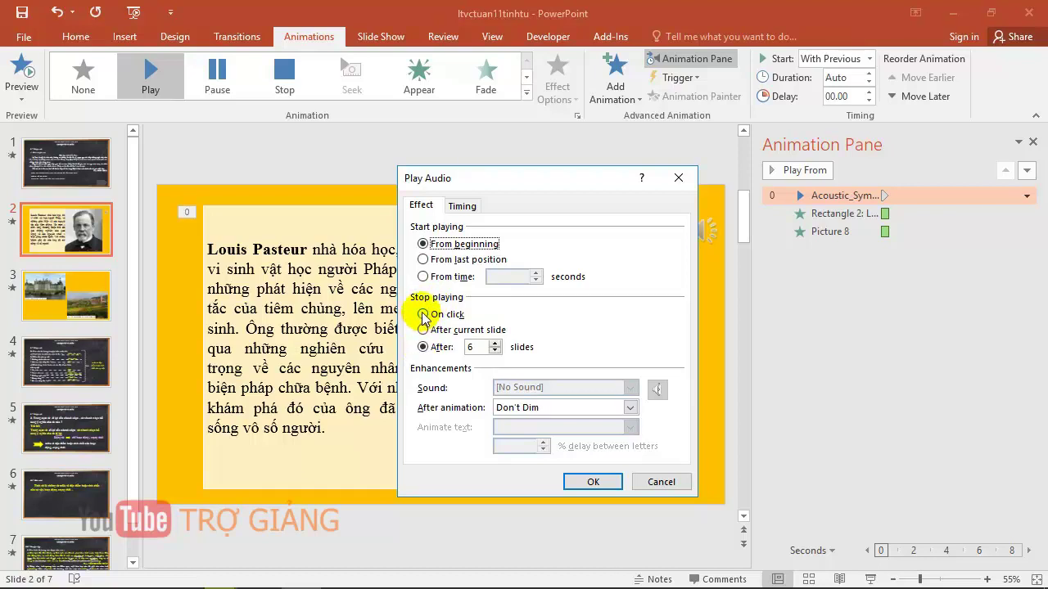
pyautogui.click(424, 315)
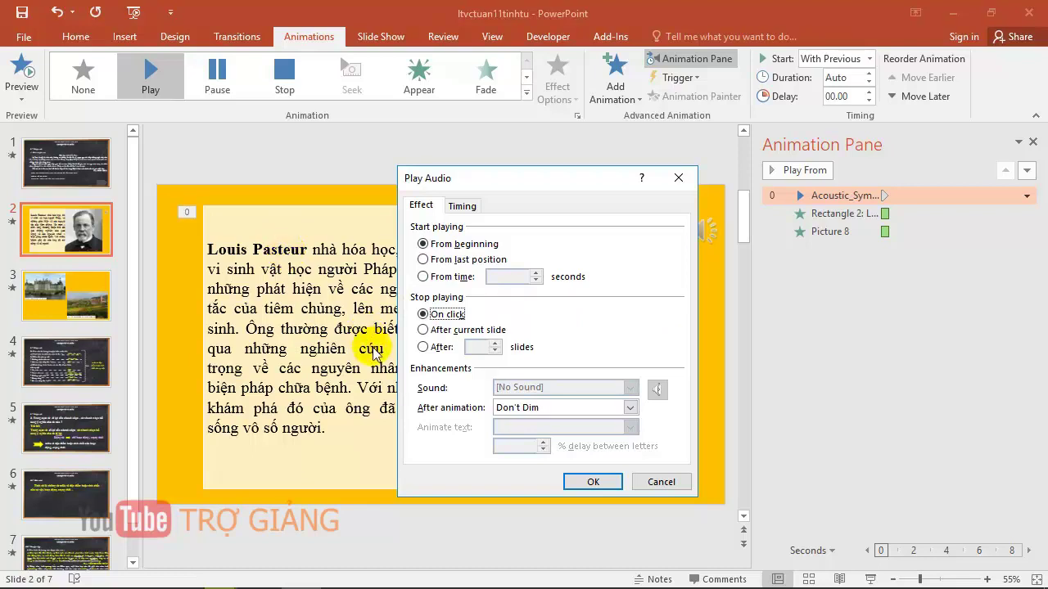
pyautogui.click(422, 347)
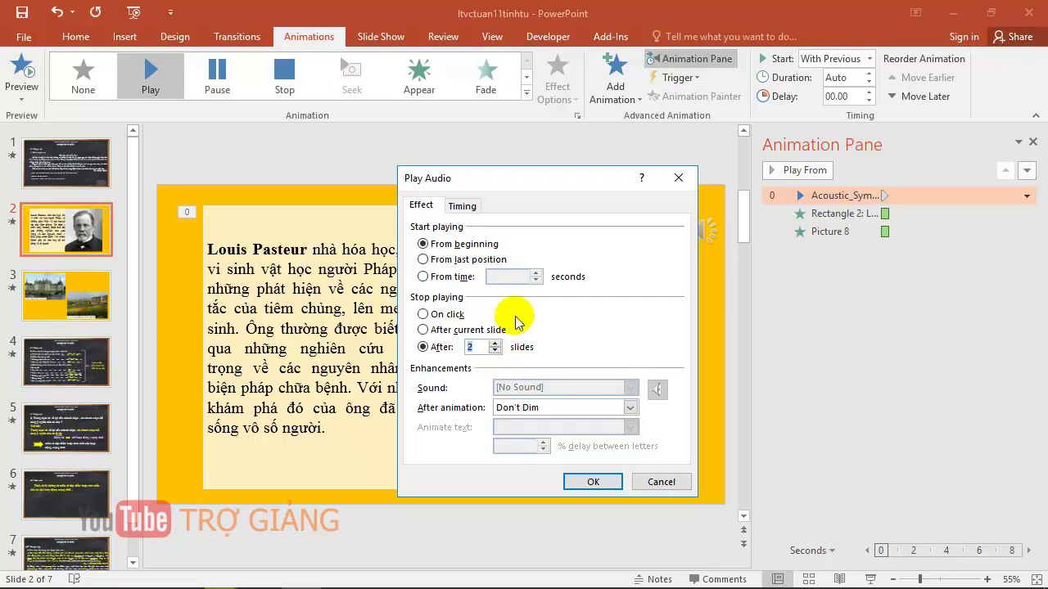
pyautogui.click(423, 316)
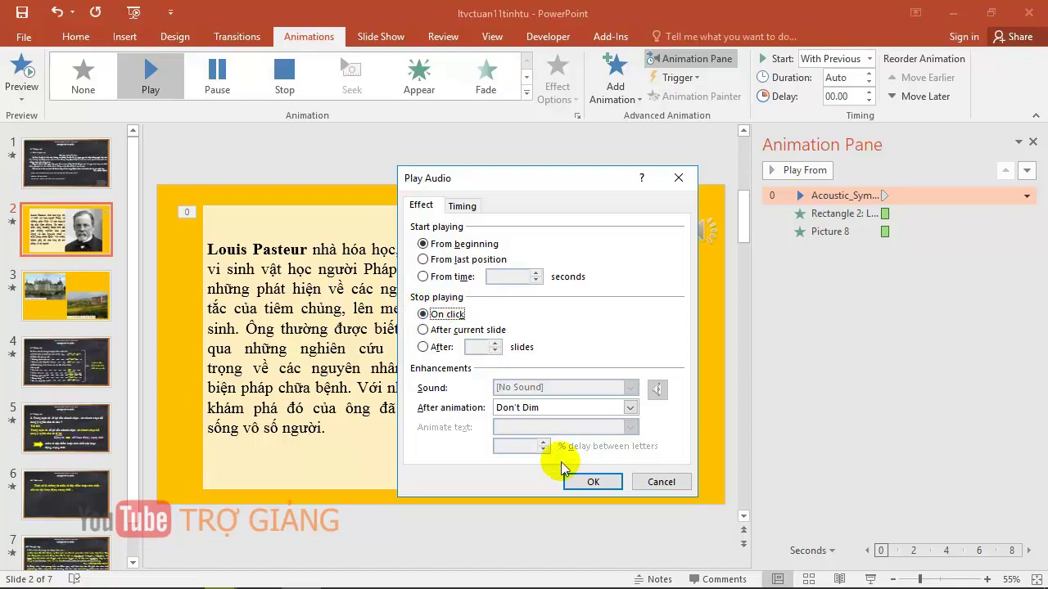
pyautogui.click(589, 479)
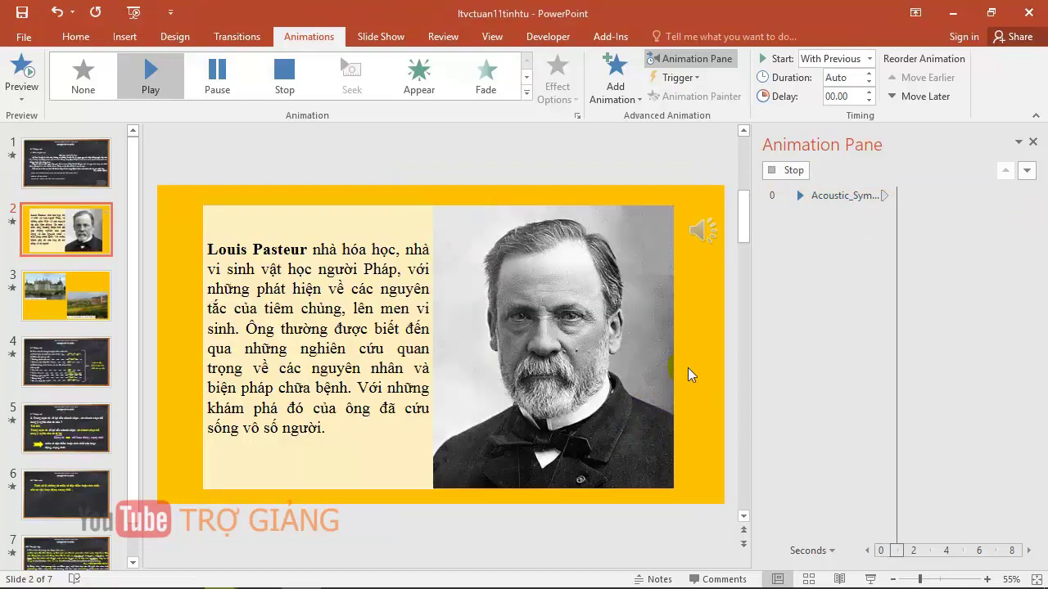
# Step: Run the show from the Louis Pasteur slide, advance to the castle slide, then end it
pyautogui.click(867, 578)
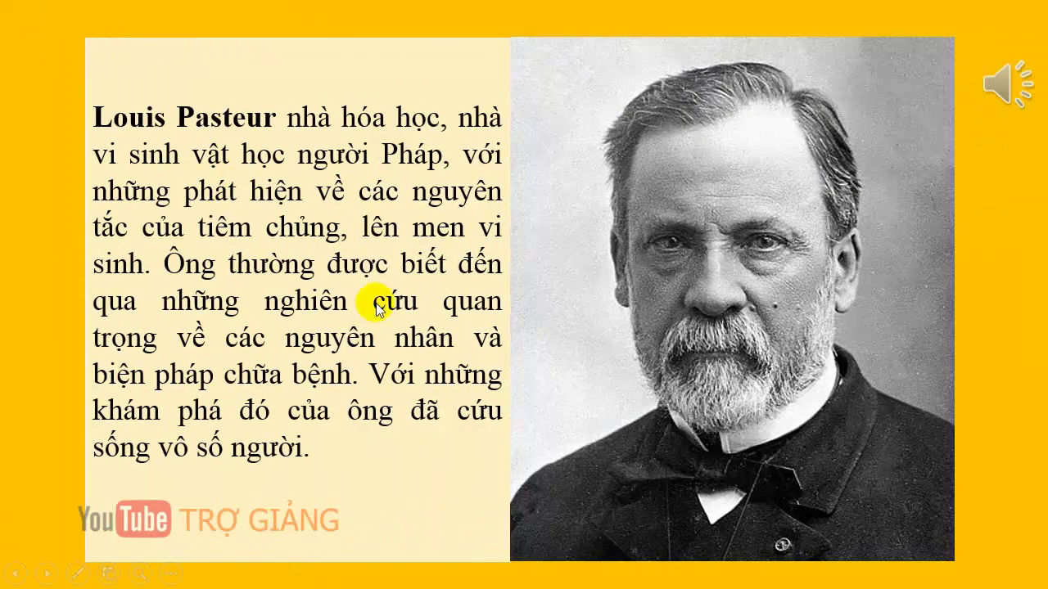
pyautogui.click(438, 239)
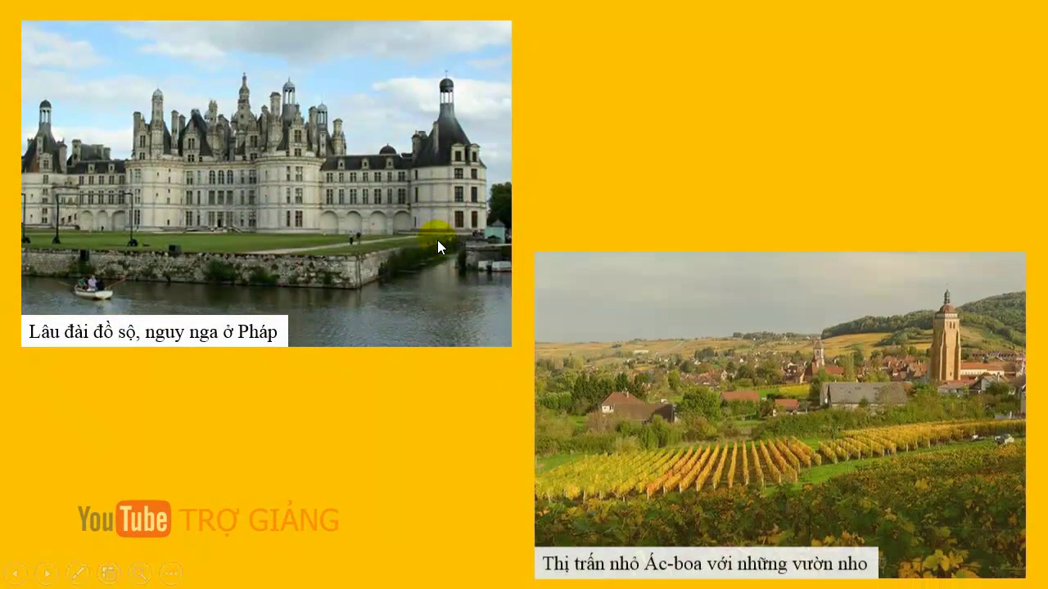
pyautogui.rightClick(296, 380)
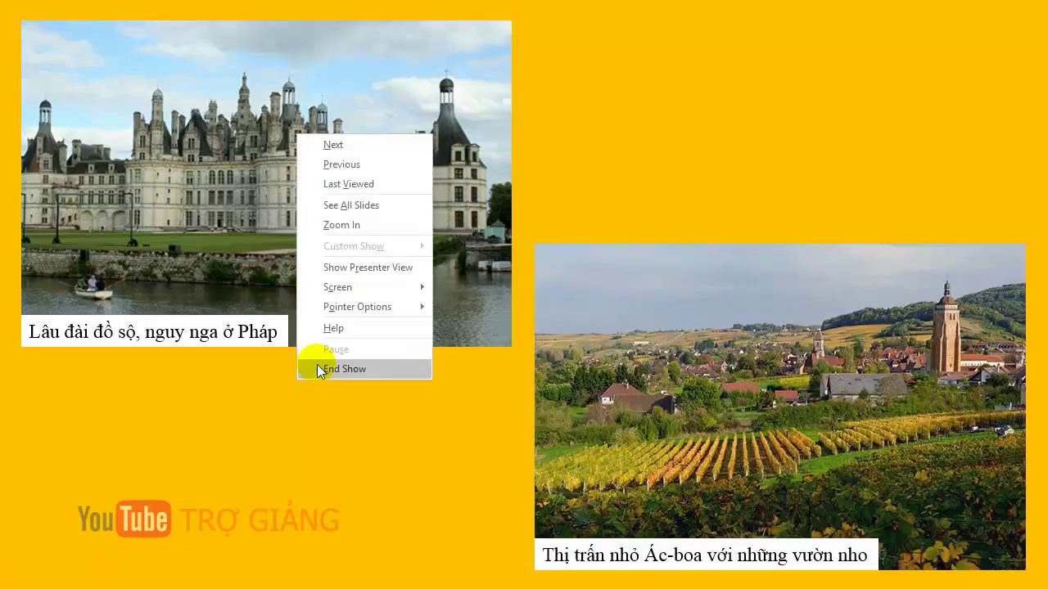
pyautogui.click(319, 369)
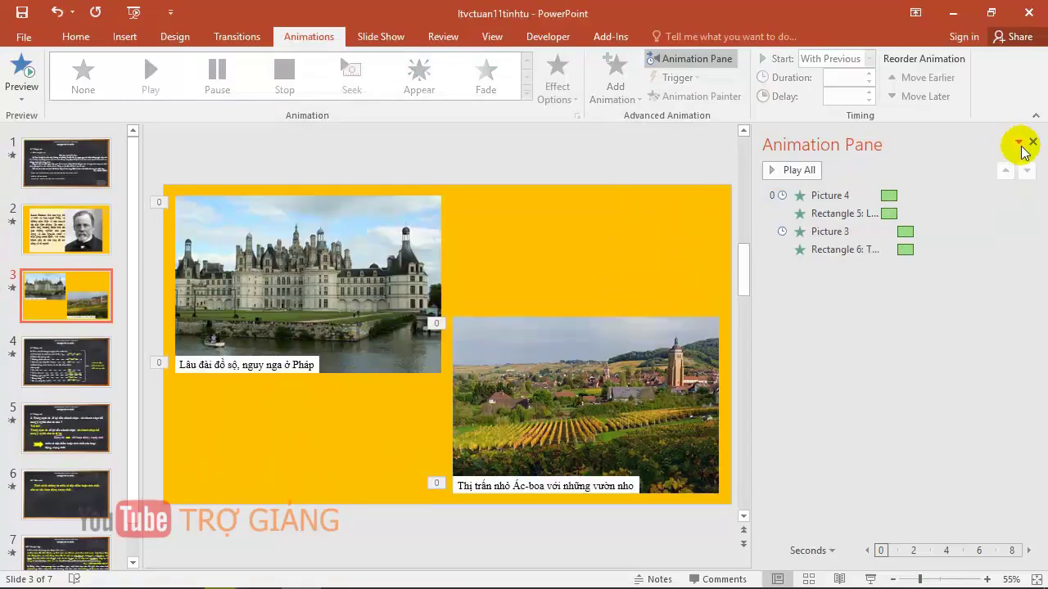
# Step: Close the Animation Pane so slide 3's castle and vineyard photo fills the editing area
pyautogui.click(1033, 142)
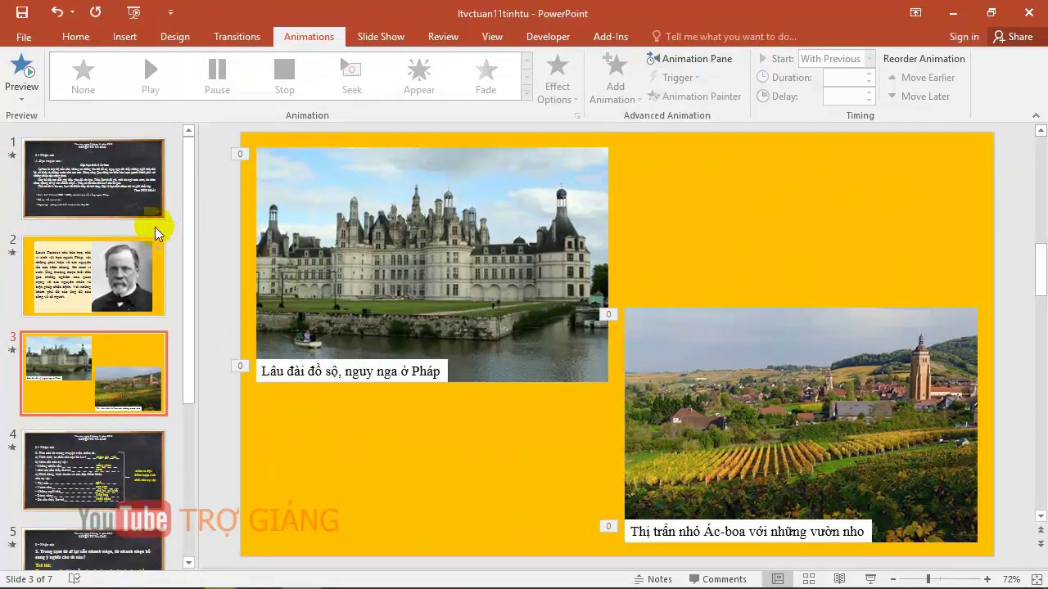